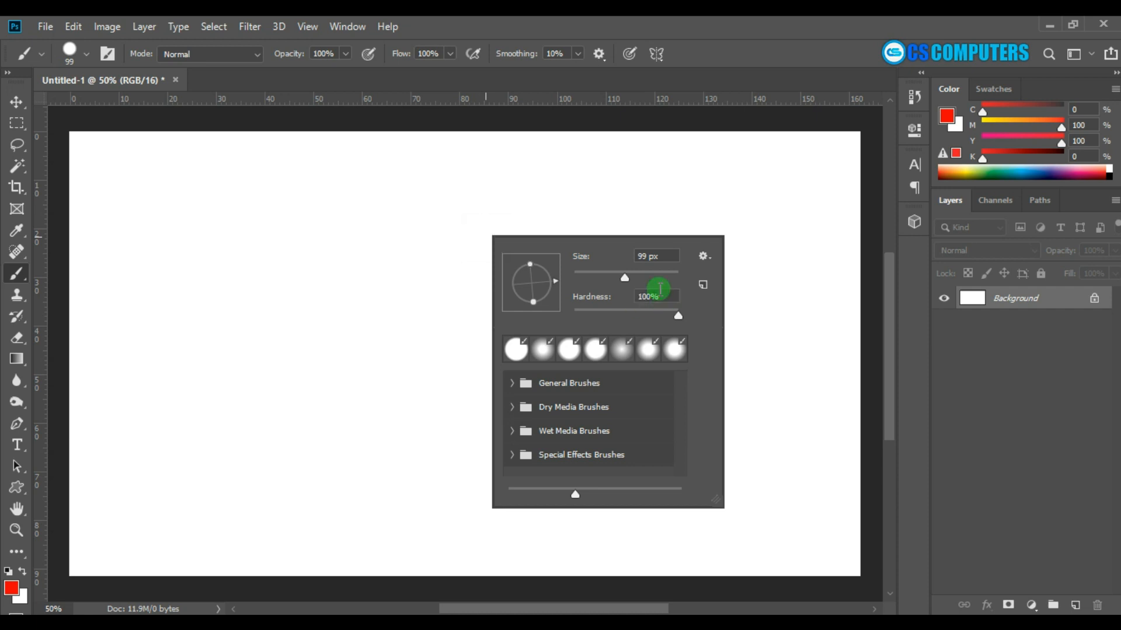
mouse_move(652, 278)
left_mouse_down()
mouse_move(674, 272)
mouse_move(609, 279)
mouse_move(638, 278)
left_mouse_up()
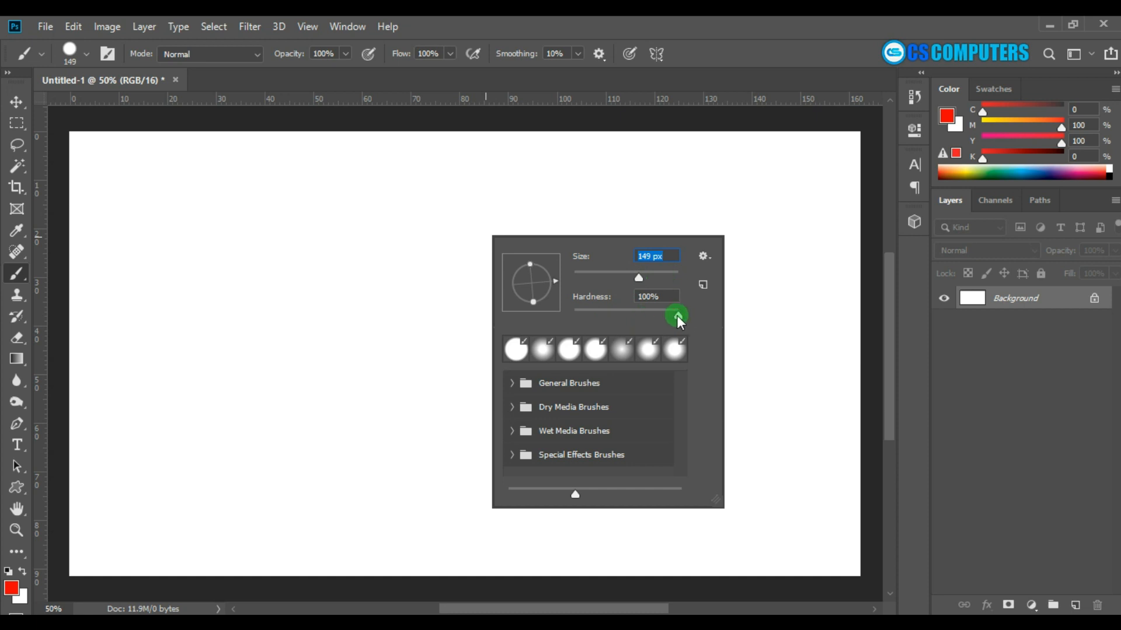
left_click_drag(677, 315, 597, 317)
key("Escape")
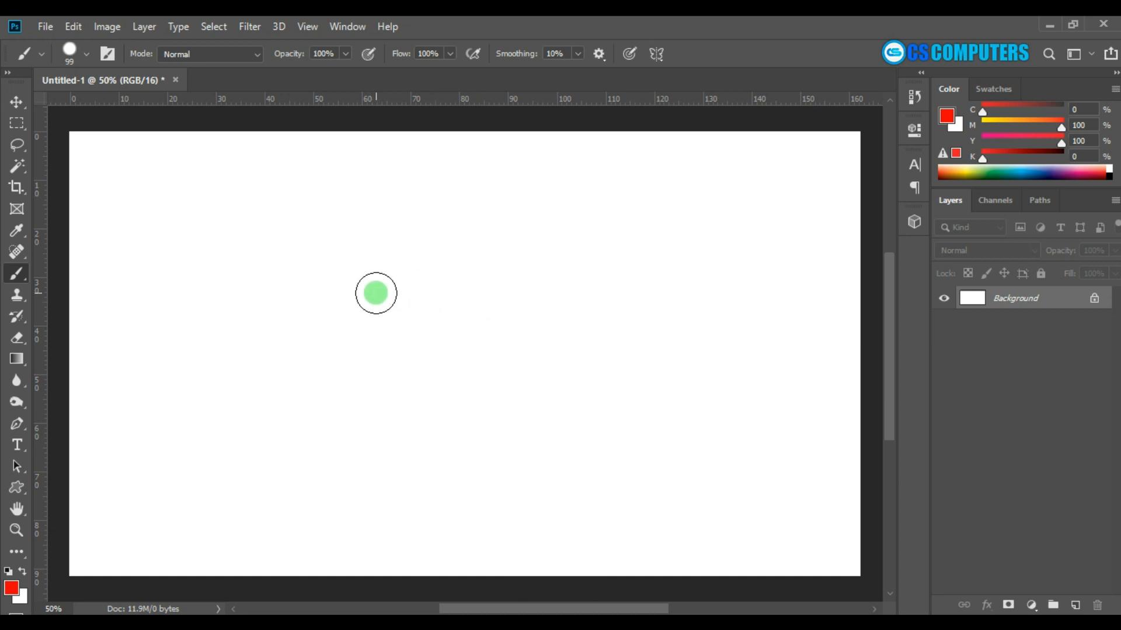
Enlarge the brush size in increments to 600 px.
key("bracketright")
key("bracketright")
key("bracketright")
key("bracketright")
key("bracketright")
key("bracketright")
key("bracketright")
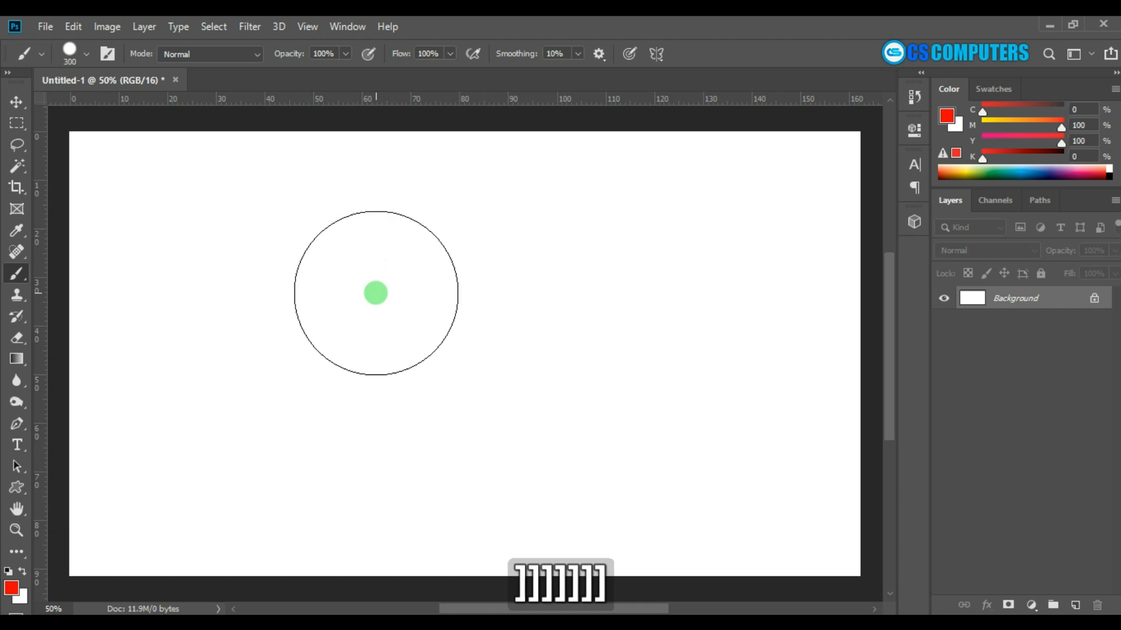
key("bracketright")
key("bracketright")
key("bracketright")
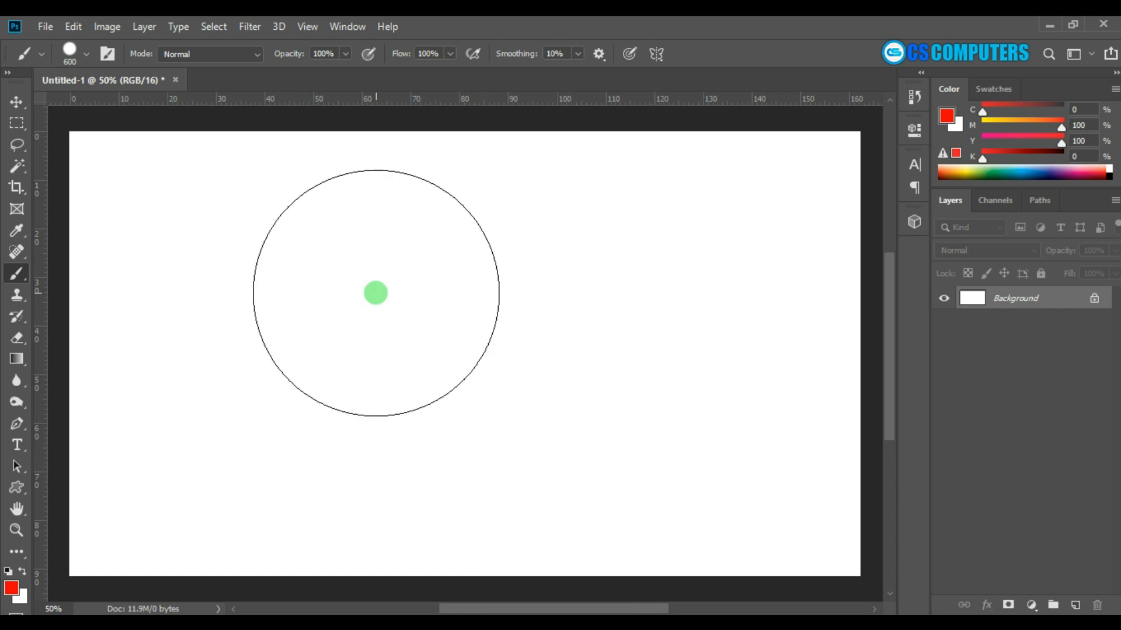
Reduce the brush size in increments to 90 px.
key("bracketleft")
key("bracketleft")
key("bracketleft")
key("bracketleft")
key("bracketleft")
key("bracketleft")
key("bracketleft")
key("bracketleft")
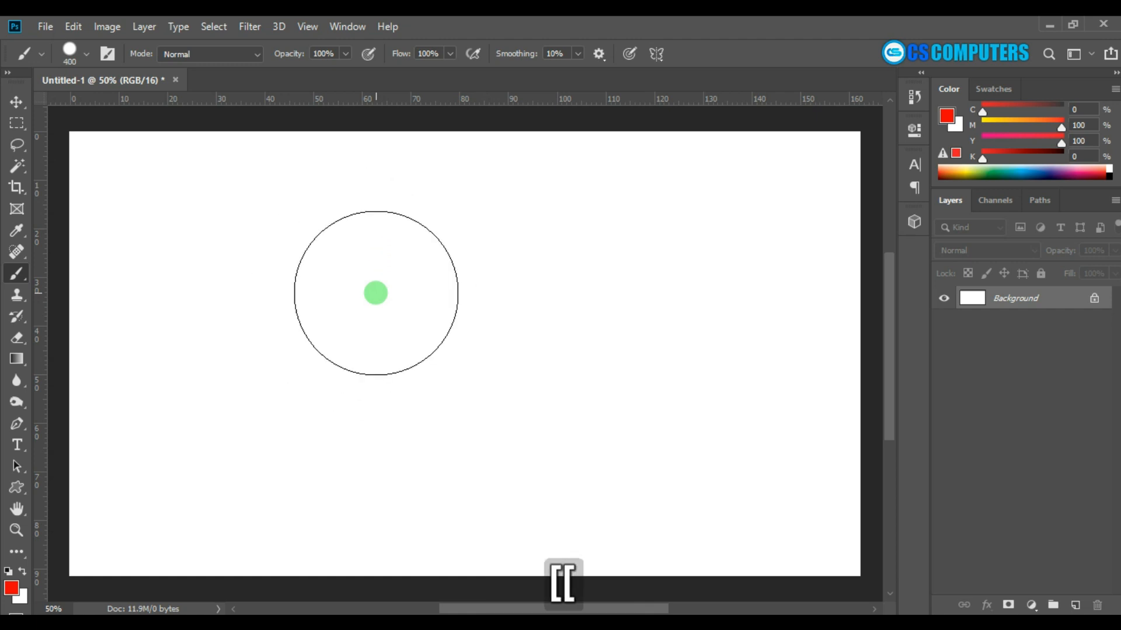
key("bracketleft")
key("bracketleft")
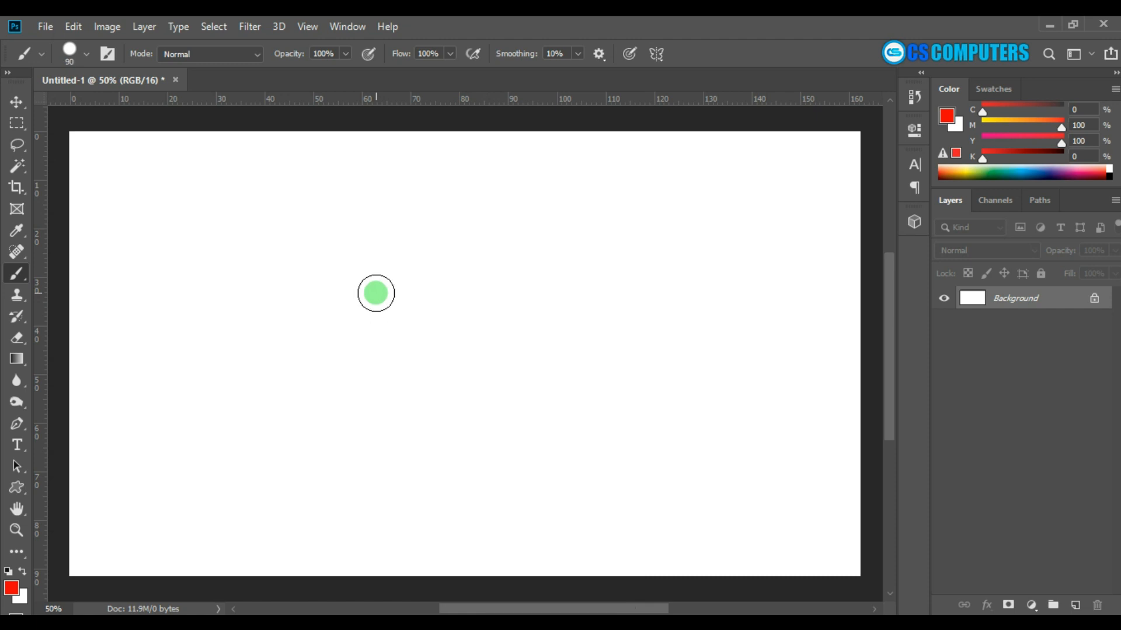
Set the hardness of the 90 px brush to 54%.
right_click(389, 284)
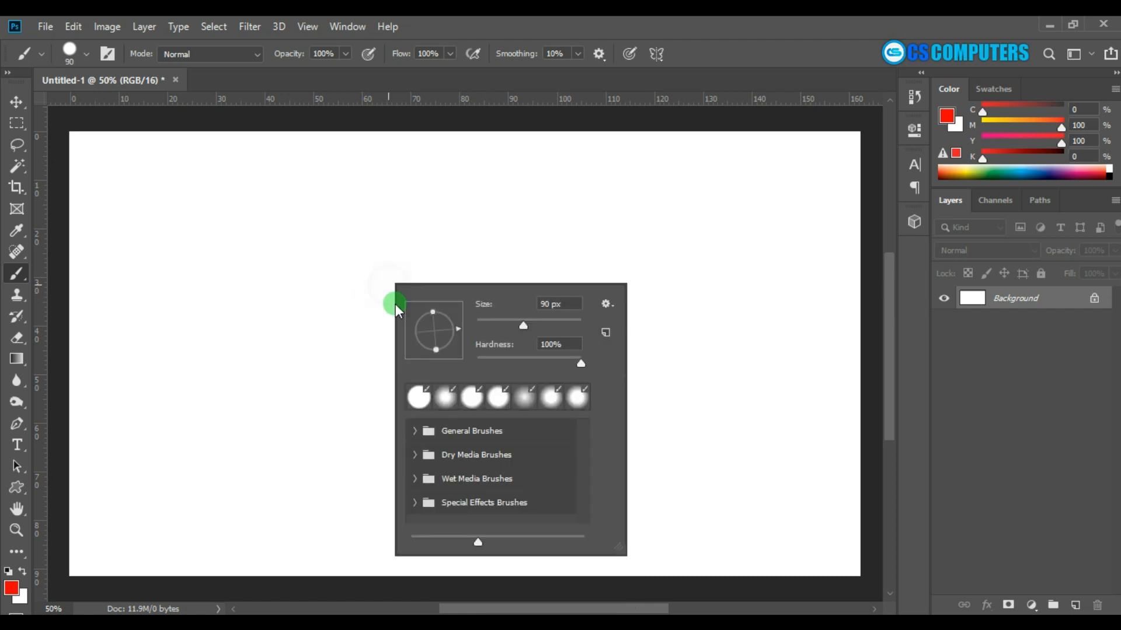
left_click(582, 363)
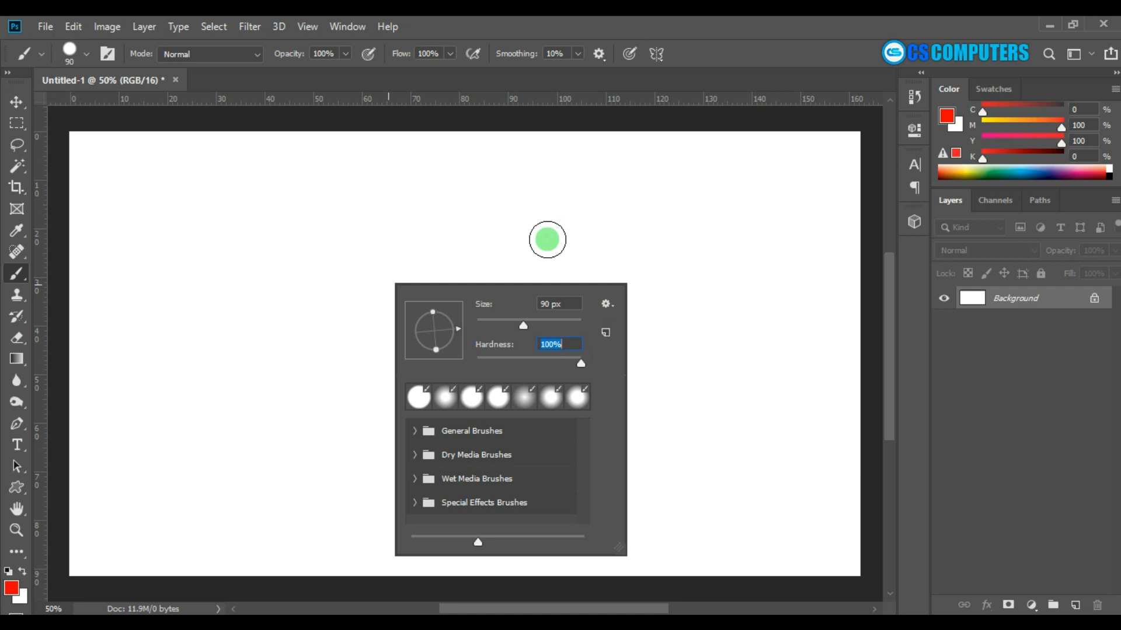
right_click(377, 235)
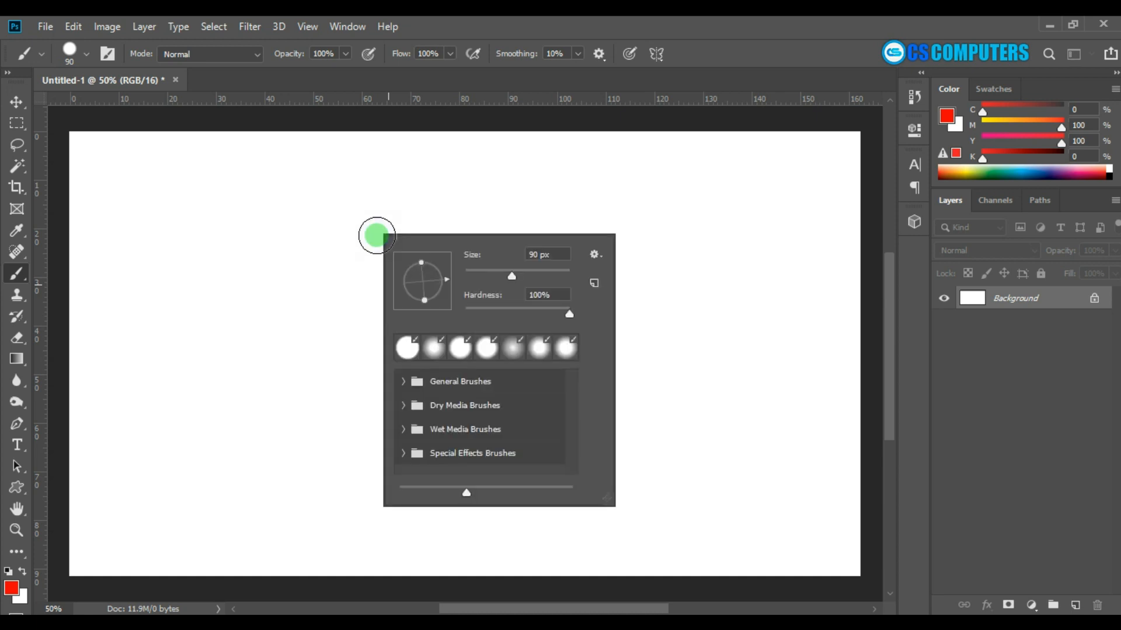
left_click_drag(576, 323, 386, 320)
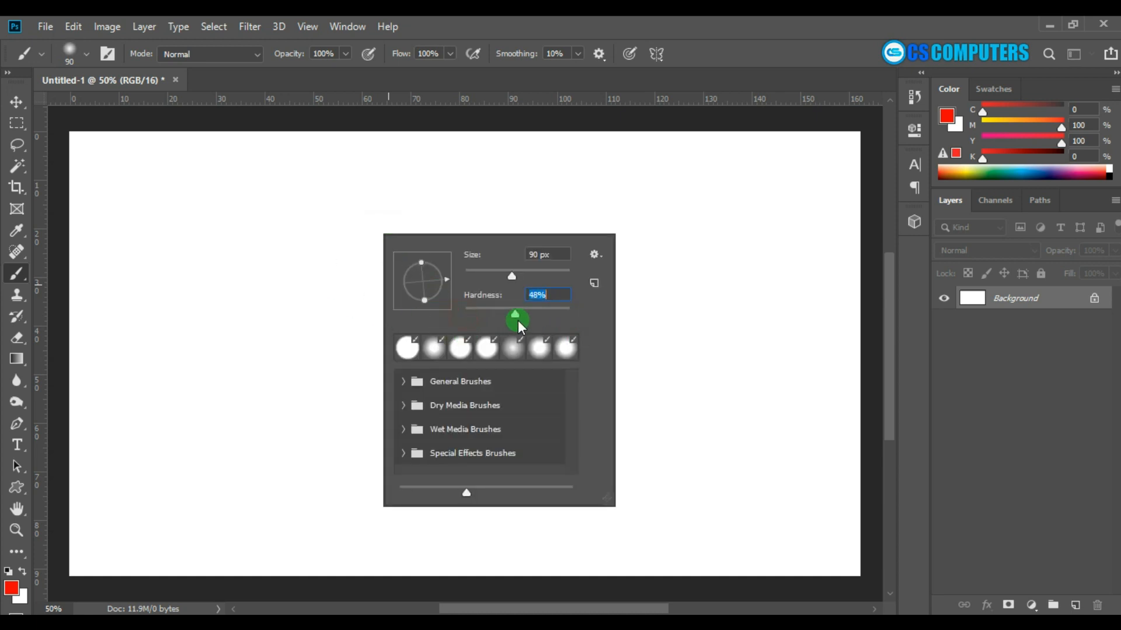
left_click_drag(517, 321, 520, 320)
Paint a red dot and a red zigzag stroke across the upper part of the canvas.
left_click(351, 283)
mouse_move(293, 271)
left_mouse_down()
mouse_move(373, 232)
mouse_move(393, 285)
left_mouse_up()
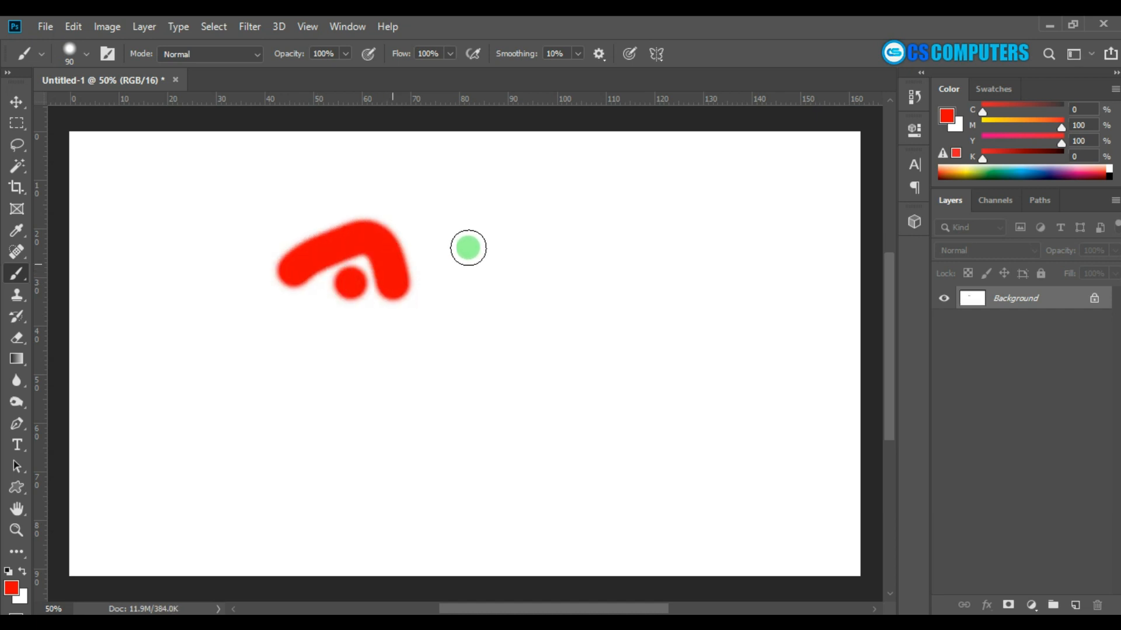
mouse_move(468, 247)
left_mouse_down()
mouse_move(478, 287)
mouse_move(563, 253)
mouse_move(565, 306)
mouse_move(657, 290)
left_mouse_up()
Lower the brush hardness to its minimum and paint a softer red zigzag below the first one.
right_click(583, 330)
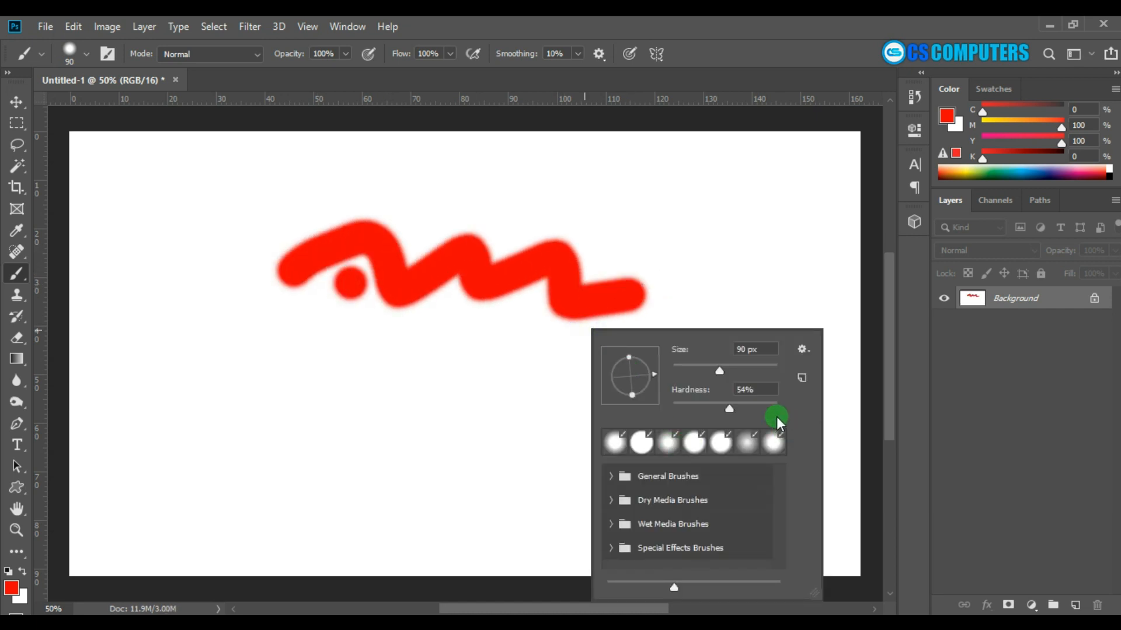
left_click_drag(730, 409, 673, 409)
mouse_move(188, 375)
left_mouse_down()
mouse_move(363, 349)
mouse_move(365, 389)
mouse_move(441, 368)
mouse_move(522, 380)
left_mouse_up()
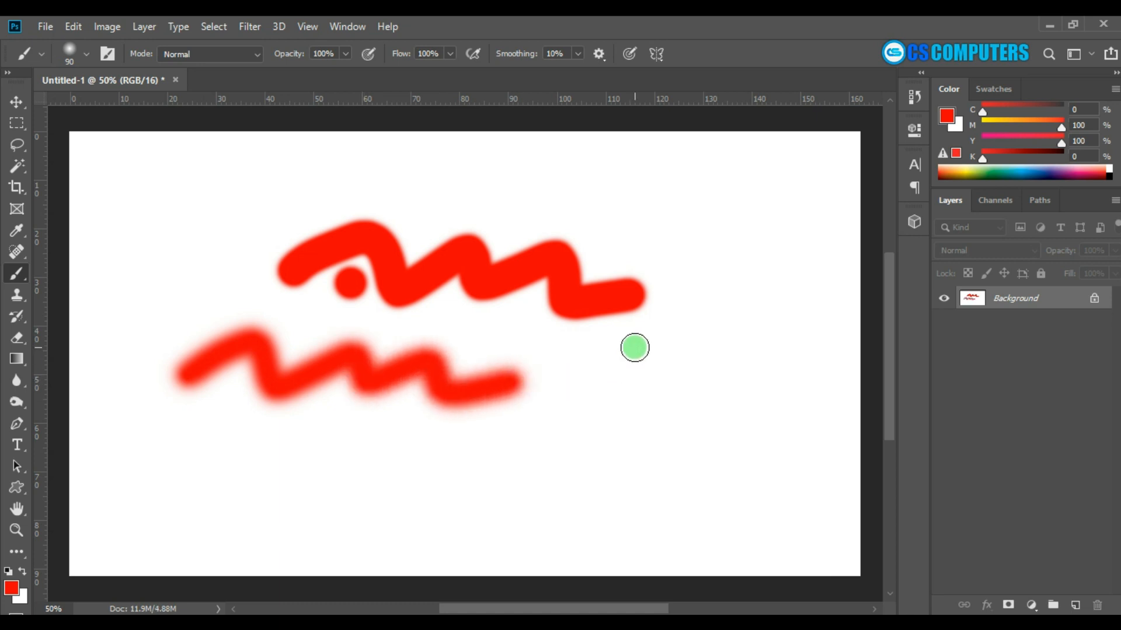
Clear the canvas by filling it with the white background colour, and enlarge the brush size to 300 px.
key("ctrl+Delete")
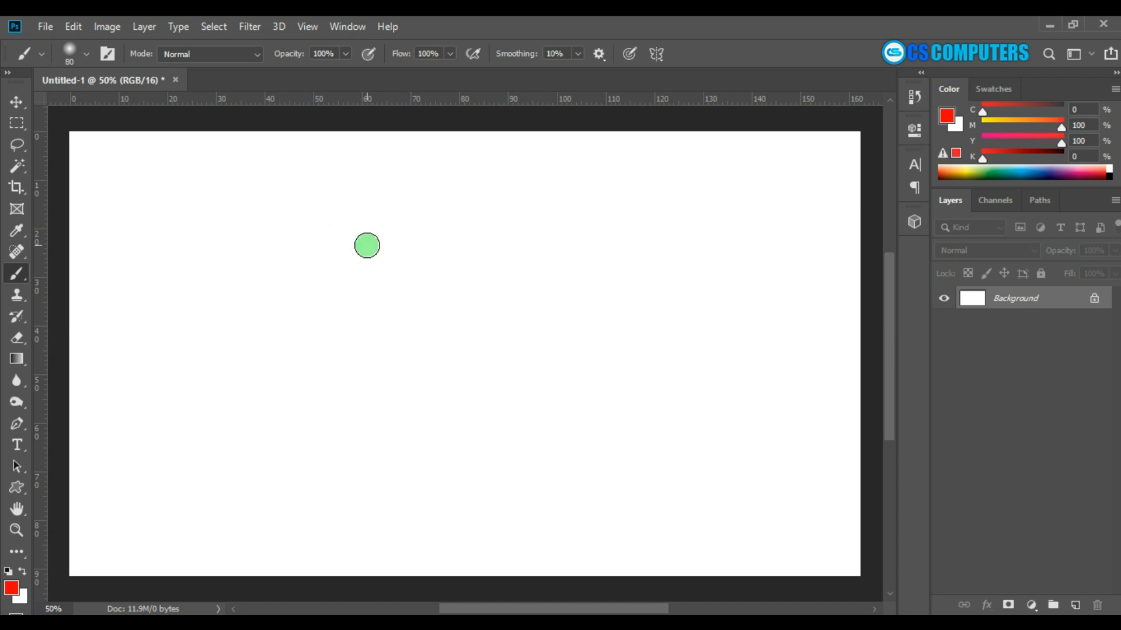
key("bracketleft")
key("bracketleft")
key("bracketleft")
key("bracketright")
key("bracketright")
key("bracketright")
key("bracketright")
key("bracketright")
key("bracketright")
key("bracketright")
key("bracketright")
key("bracketright")
key("bracketright")
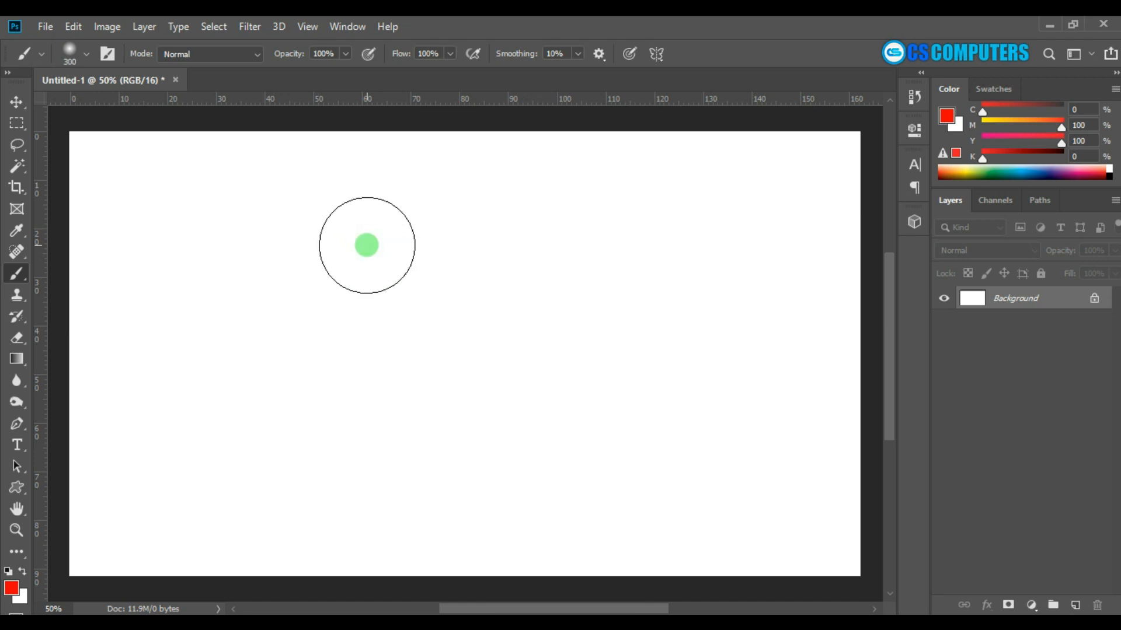
Vary the brush size in increments up to 400 px and bring it down to 175 px.
key("bracketleft")
key("bracketleft")
key("bracketleft")
key("bracketright")
key("bracketright")
key("bracketright")
key("bracketright")
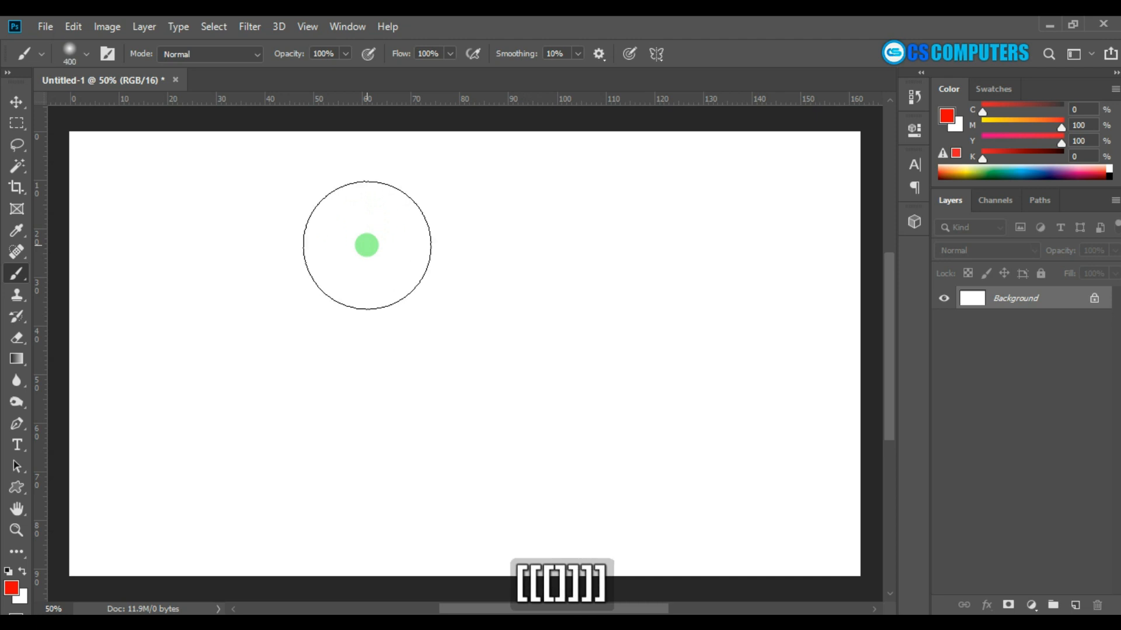
key("bracketleft")
key("bracketleft")
key("bracketleft")
key("bracketleft")
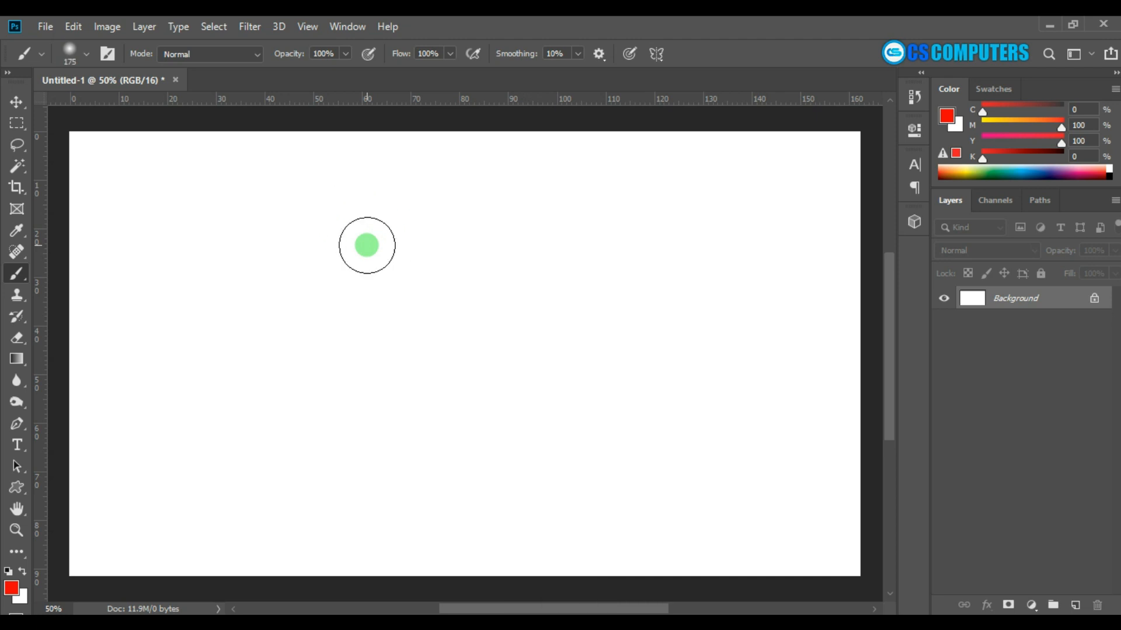
Lower the brush hardness in increments and paint a soft red zigzag across the upper canvas.
key("shift")
key("shift+bracketleft")
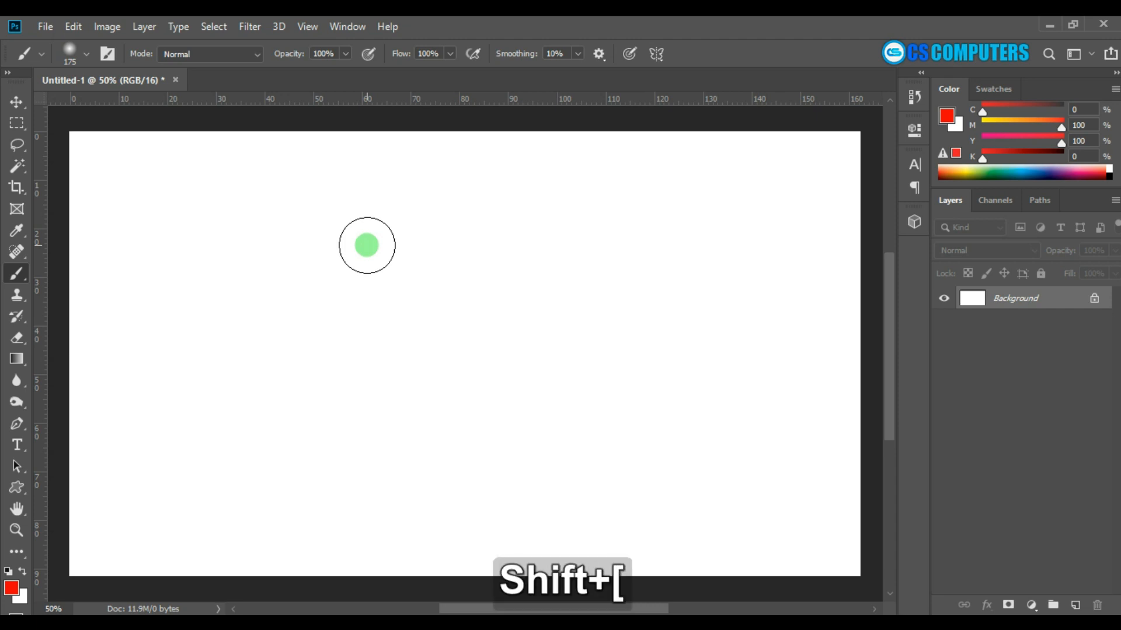
key("shift+bracketleft")
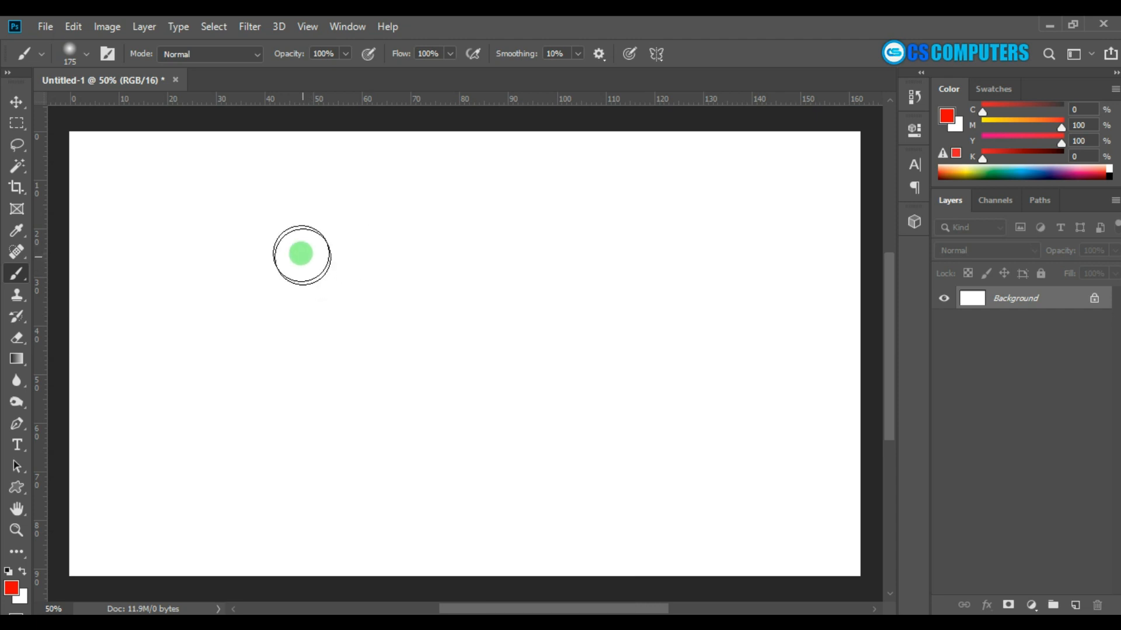
mouse_move(233, 231)
left_mouse_down()
mouse_move(270, 214)
mouse_move(285, 246)
mouse_move(356, 221)
mouse_move(376, 254)
mouse_move(444, 250)
mouse_move(498, 230)
left_mouse_up()
Raise the brush hardness in increments and paint a hard-edged red zigzag below the soft one.
key("shift")
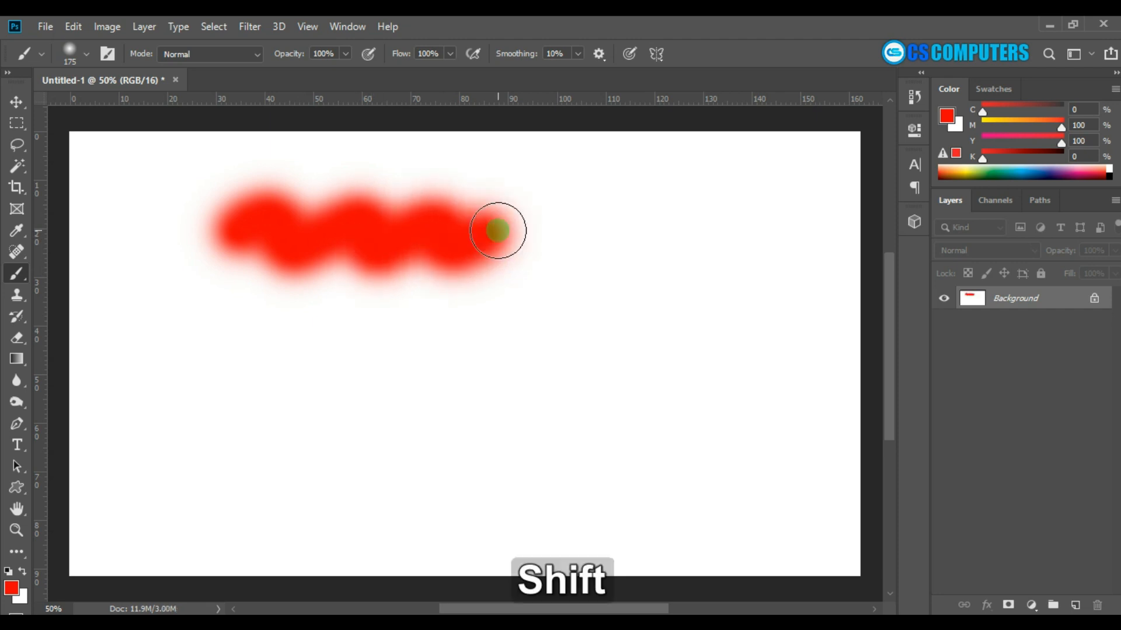
key("shift+bracketright")
key("shift+bracketright")
key("shift+bracketright")
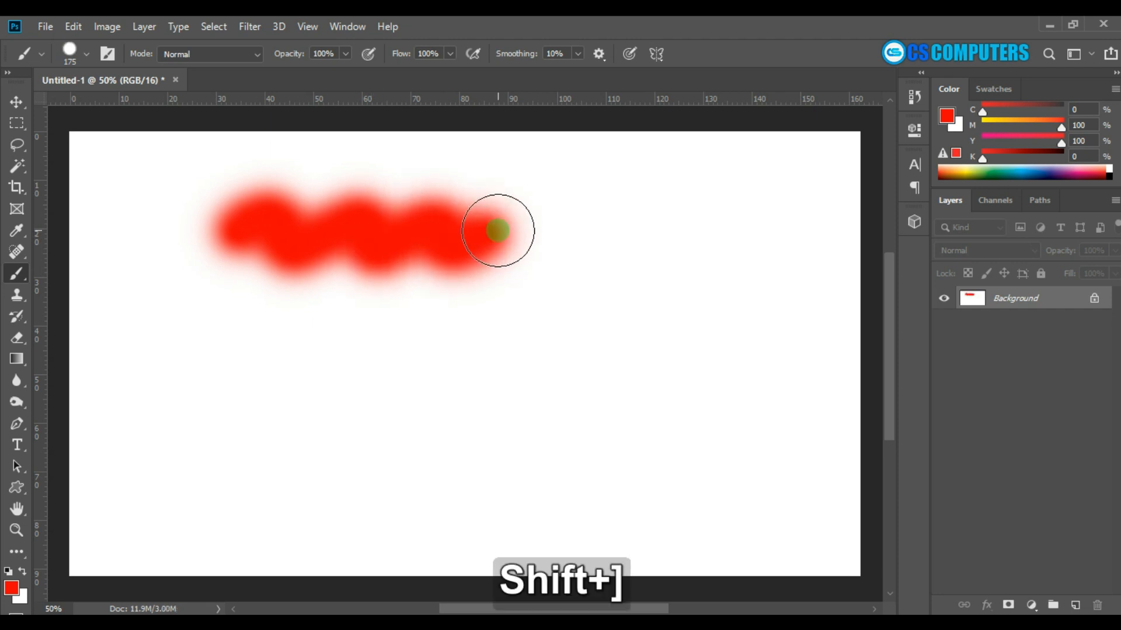
mouse_move(168, 342)
left_mouse_down()
mouse_move(246, 370)
mouse_move(445, 340)
mouse_move(550, 307)
left_mouse_up()
Reduce the brush hardness in increments and paint a soft red zigzag beneath the hard-edged stroke.
key("shift")
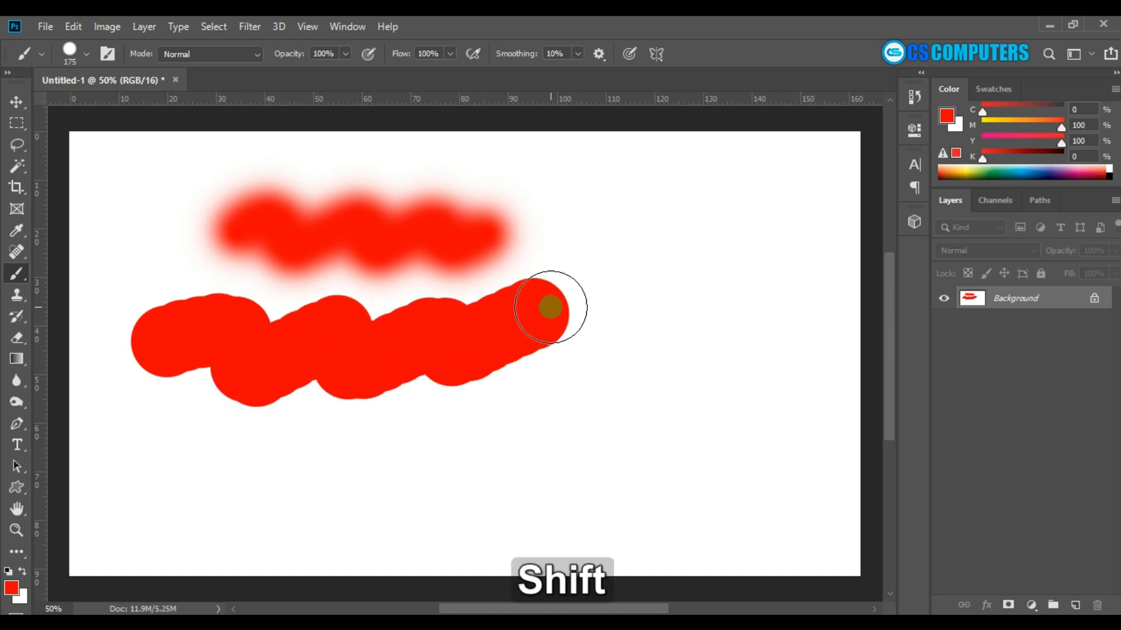
key("shift+bracketleft")
key("shift+bracketleft")
key("shift+bracketleft")
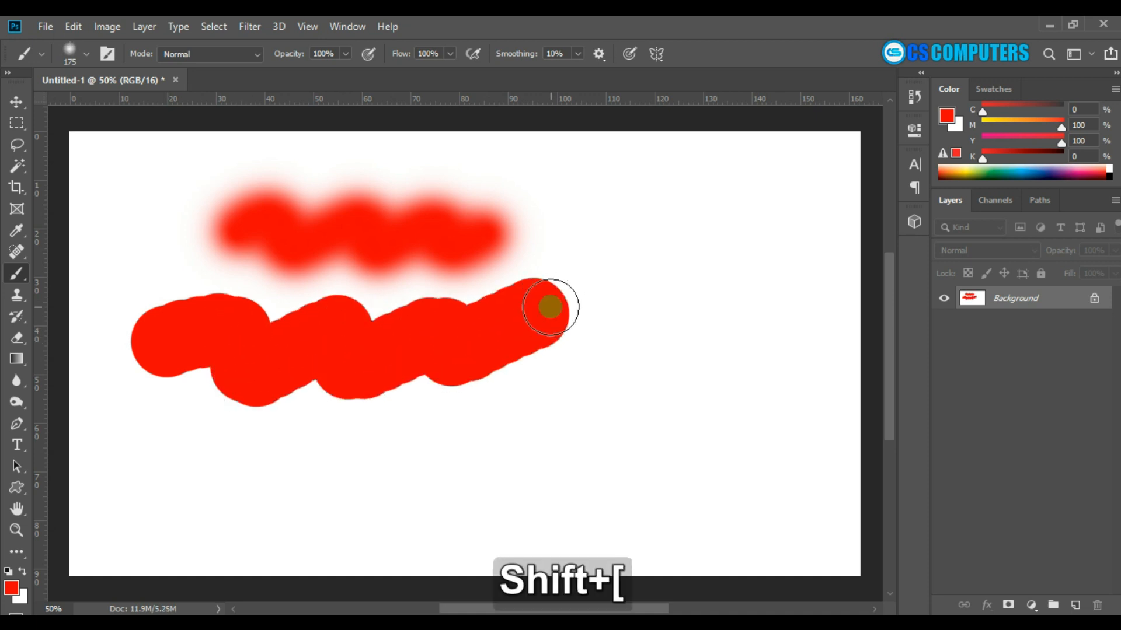
mouse_move(291, 462)
left_mouse_down()
mouse_move(369, 427)
mouse_move(380, 474)
mouse_move(602, 414)
left_mouse_up()
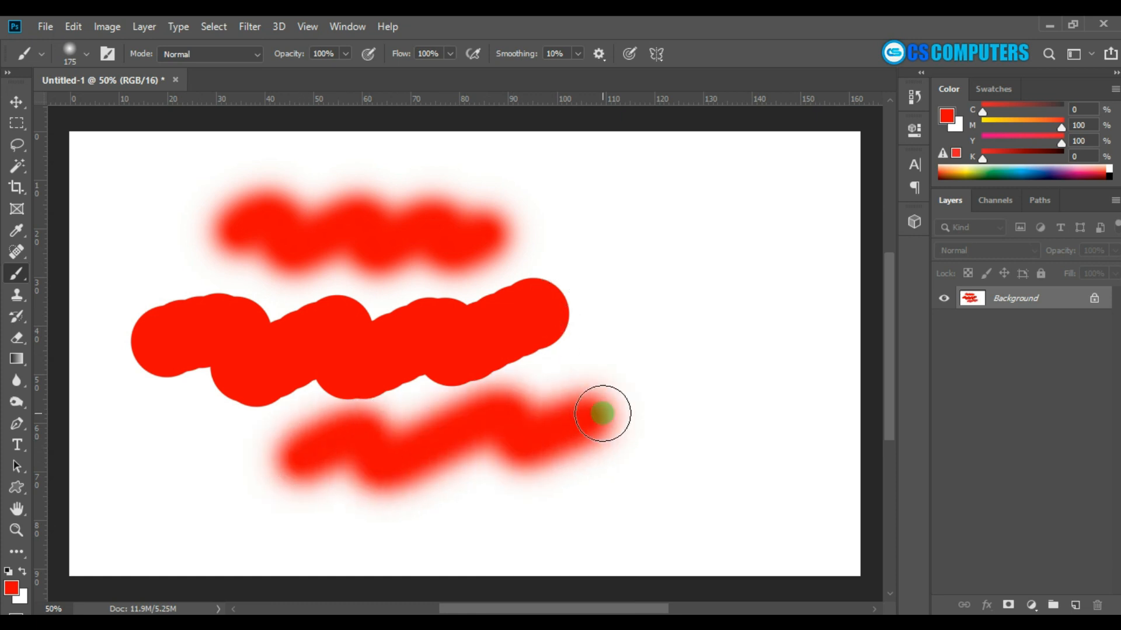
Raise the brush hardness to 50% and paint a red zigzag down the empty area beside the other strokes.
key("shift")
key("shift+bracketright")
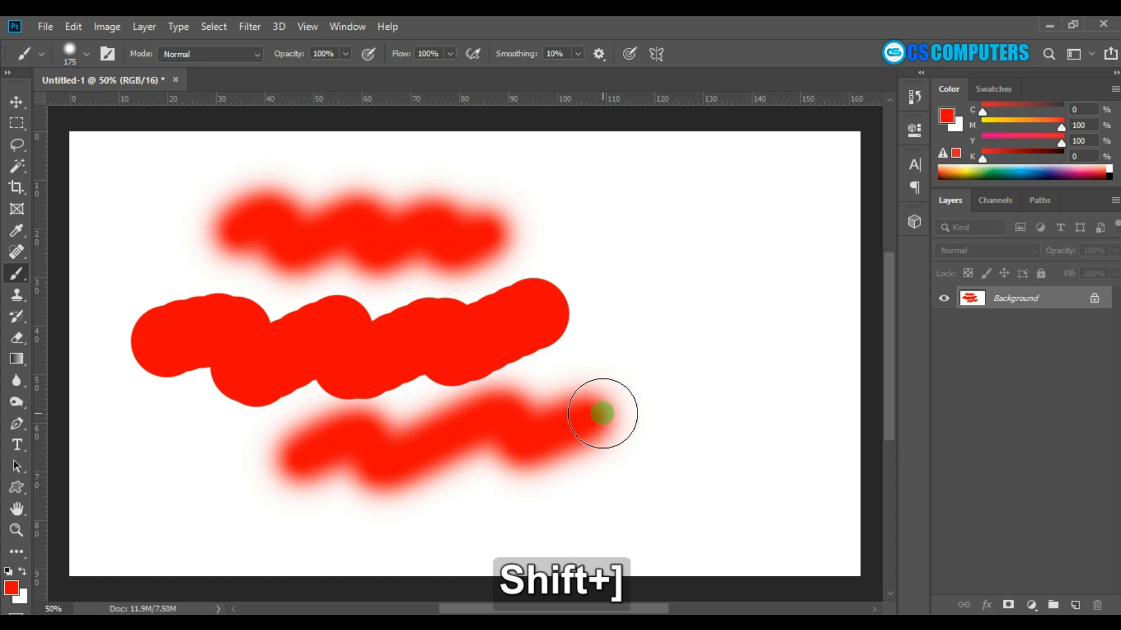
mouse_move(628, 261)
left_mouse_down()
mouse_move(643, 319)
mouse_move(704, 275)
mouse_move(743, 429)
left_mouse_up()
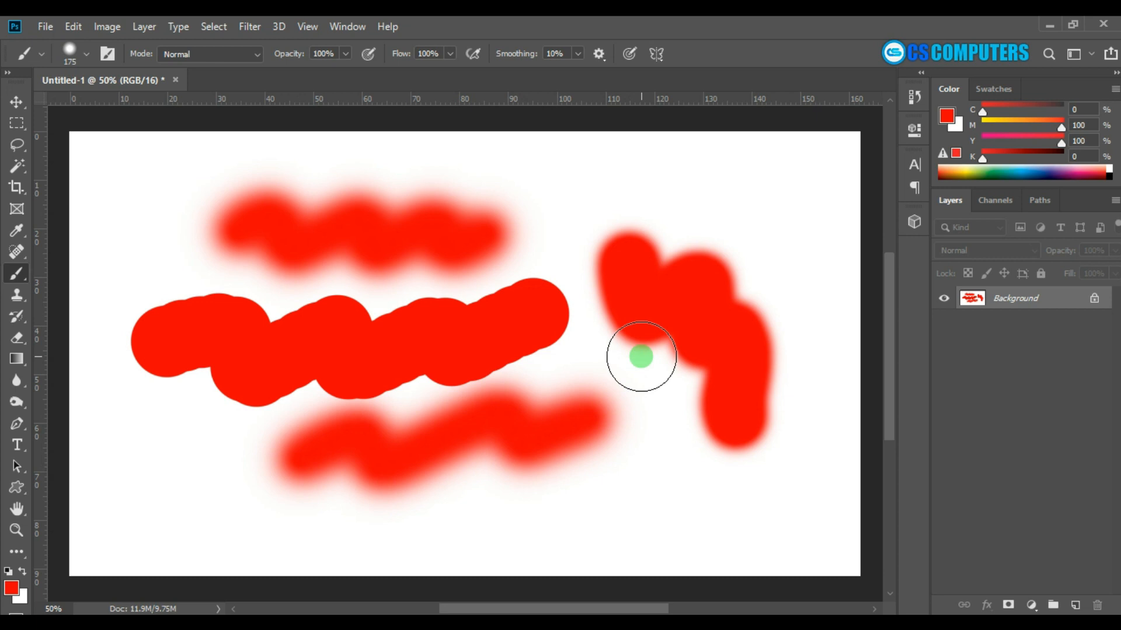
Fill the canvas with the white background colour, and interactively set the brush to 127 px with a hard edge.
key("ctrl+Delete")
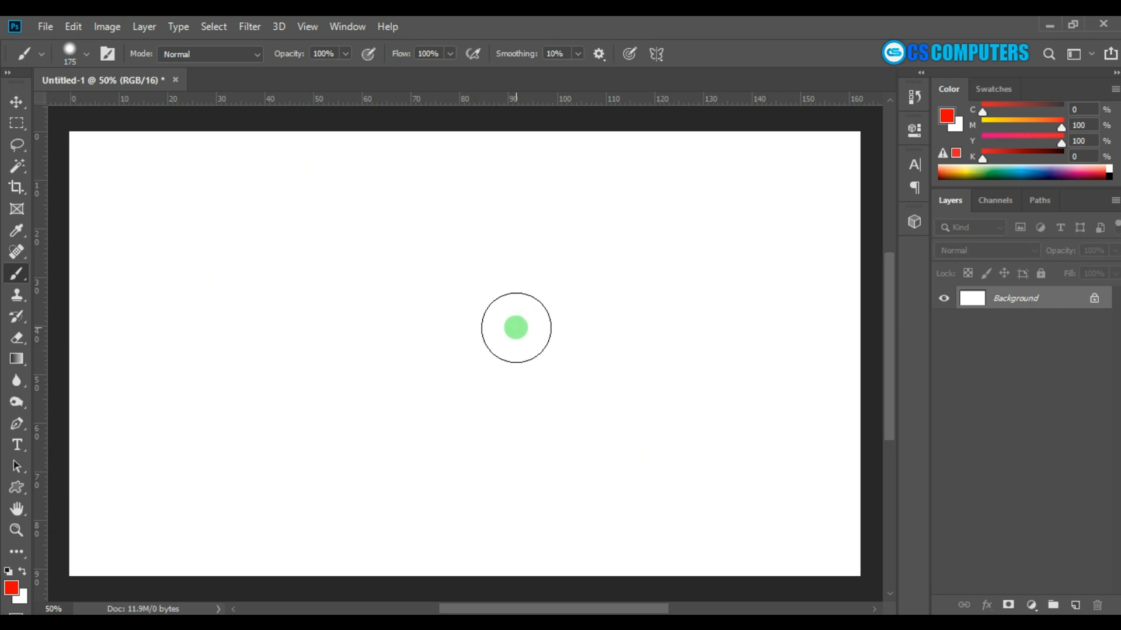
key("alt")
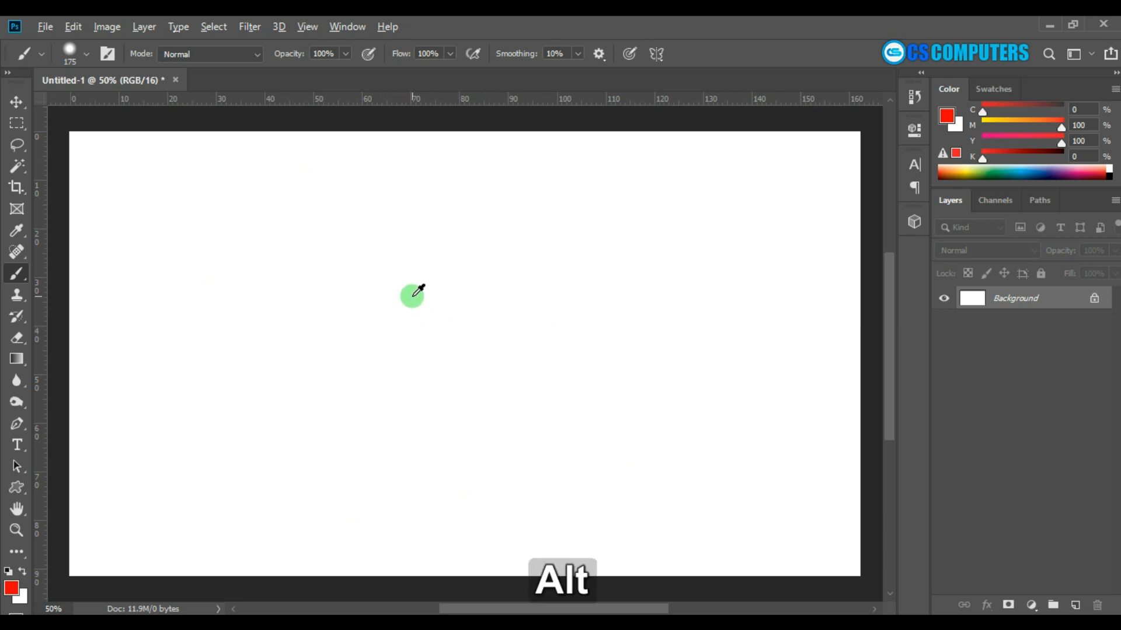
right_click(374, 302, "alt")
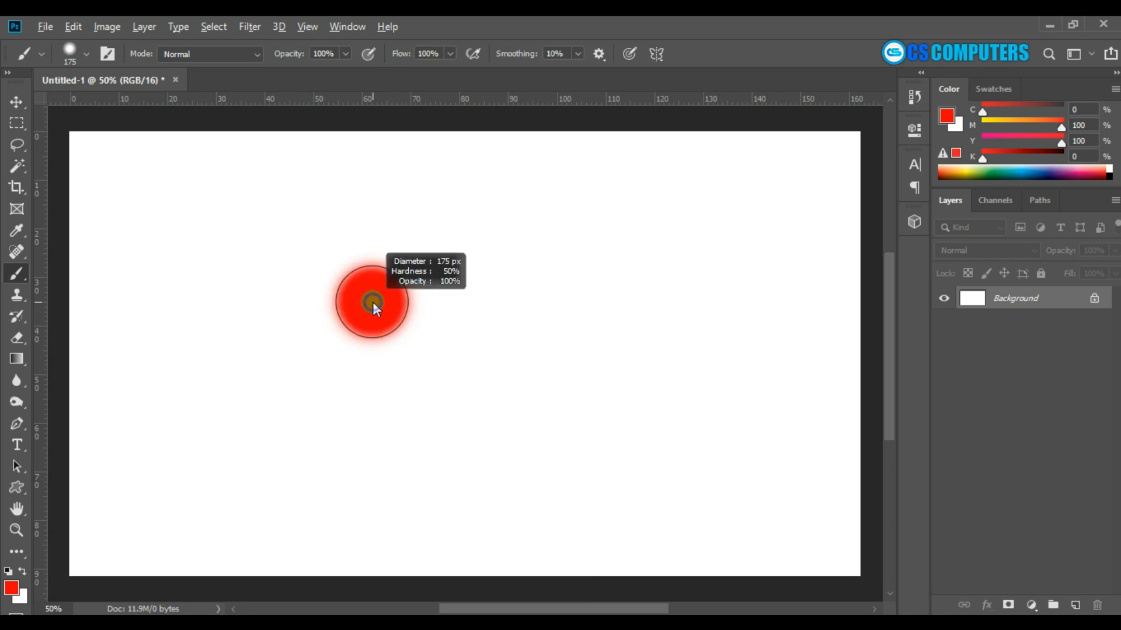
left_click_drag(372, 302, 479, 313)
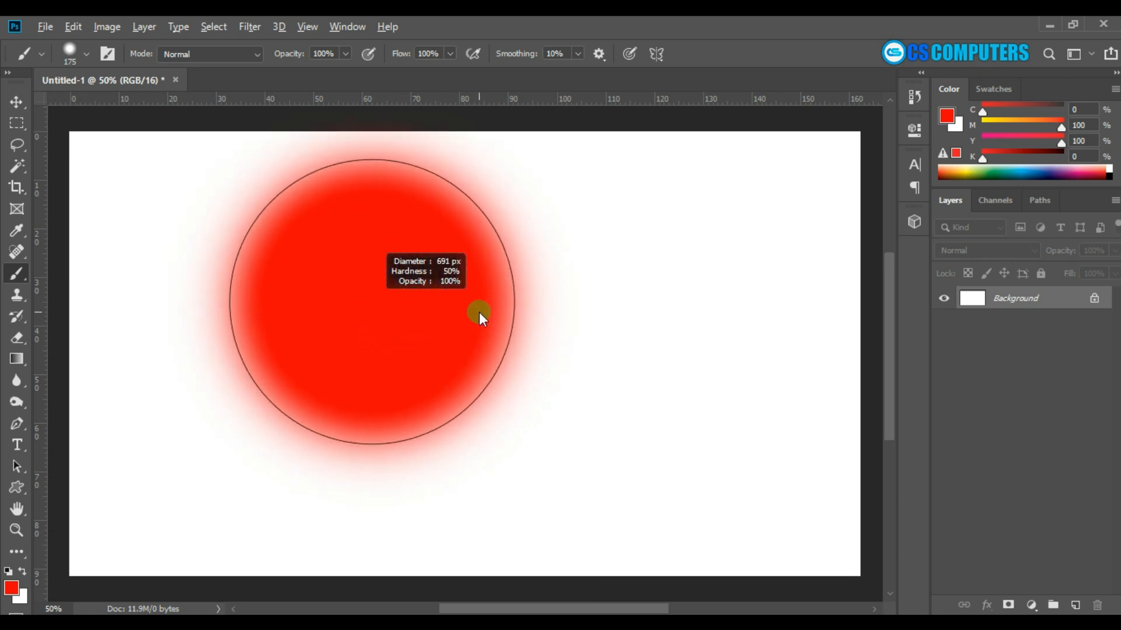
left_click_drag(478, 313, 365, 316)
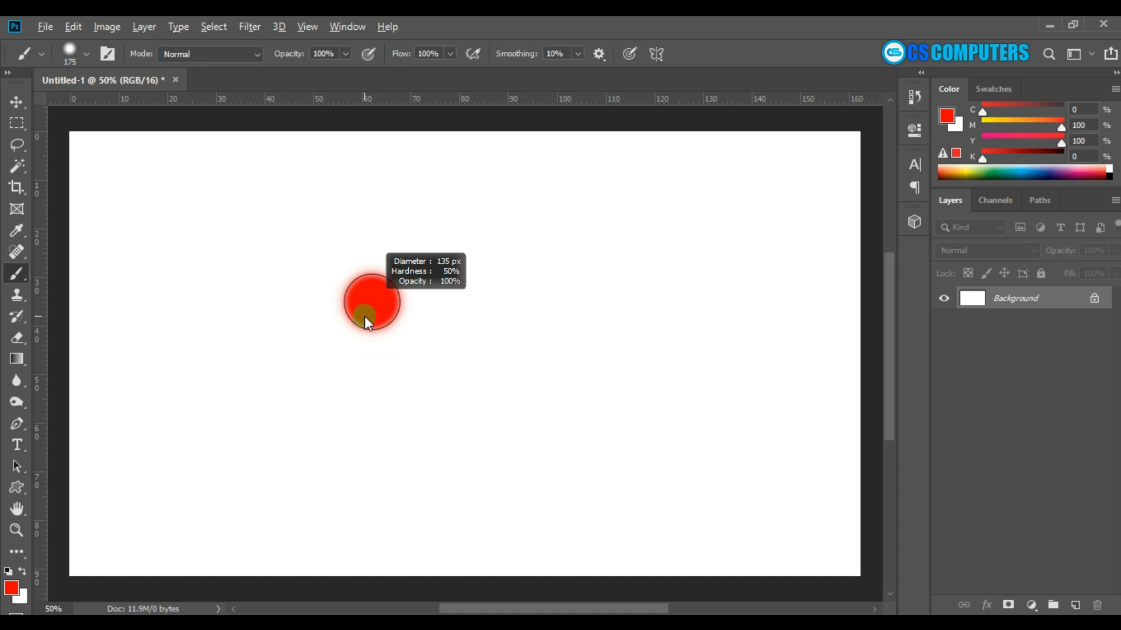
mouse_move(364, 317)
left_mouse_down()
mouse_move(378, 143)
mouse_move(362, 532)
left_mouse_up()
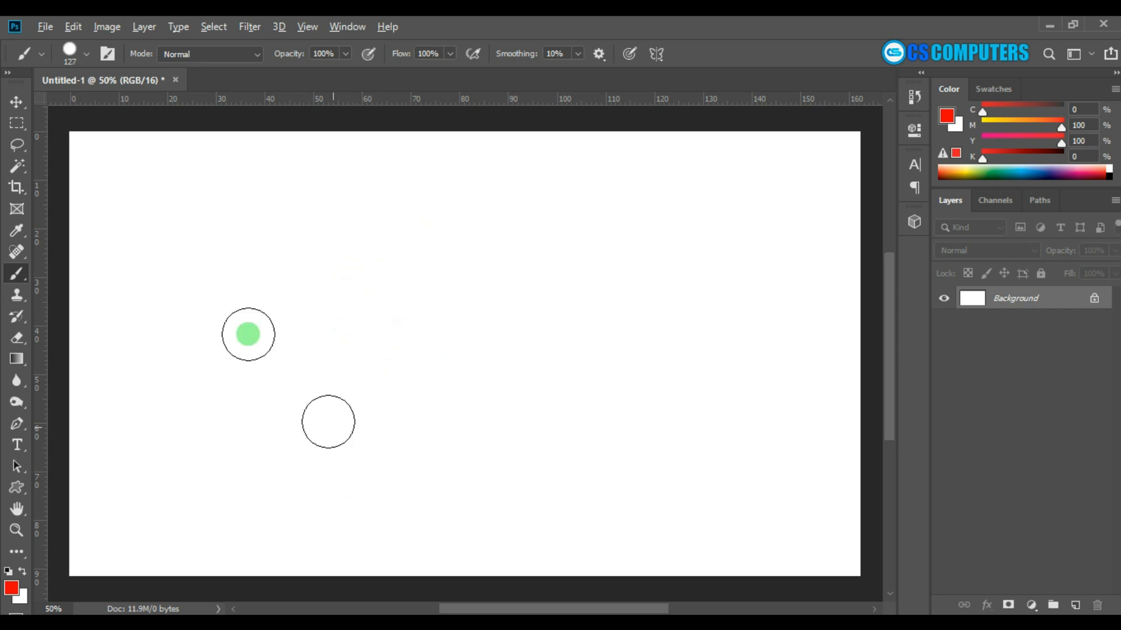
Paint a hard-edged red zigzag across the upper canvas and a softer one below it with interactively lowered brush hardness.
mouse_move(175, 220)
left_mouse_down()
mouse_move(245, 199)
mouse_move(269, 230)
mouse_move(370, 209)
mouse_move(424, 216)
mouse_move(473, 243)
mouse_move(592, 201)
left_mouse_up()
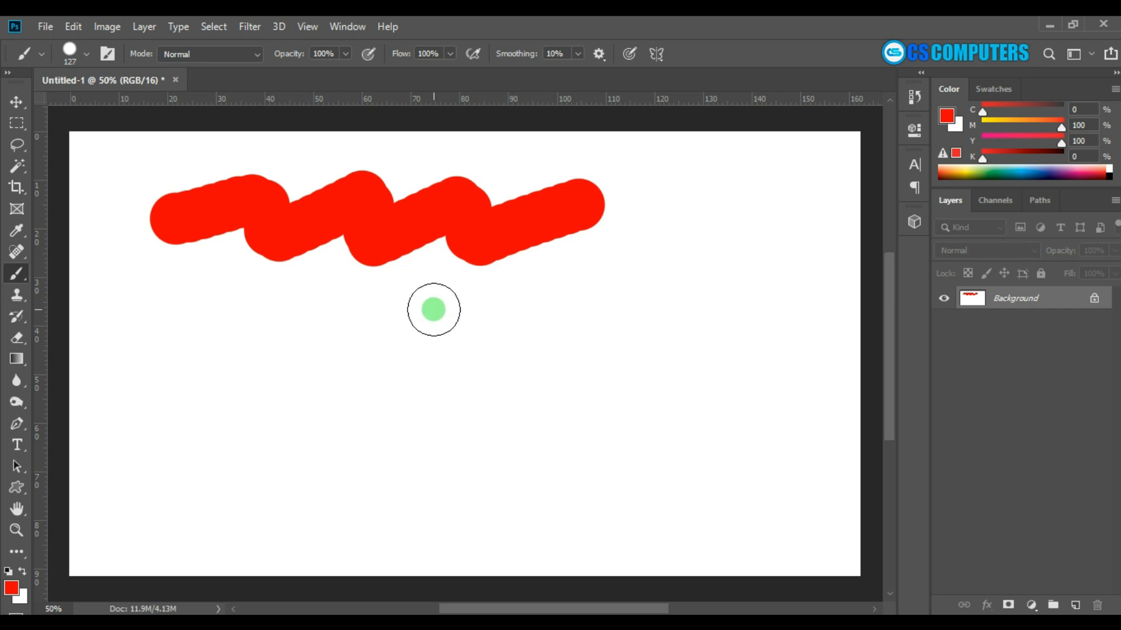
key("alt")
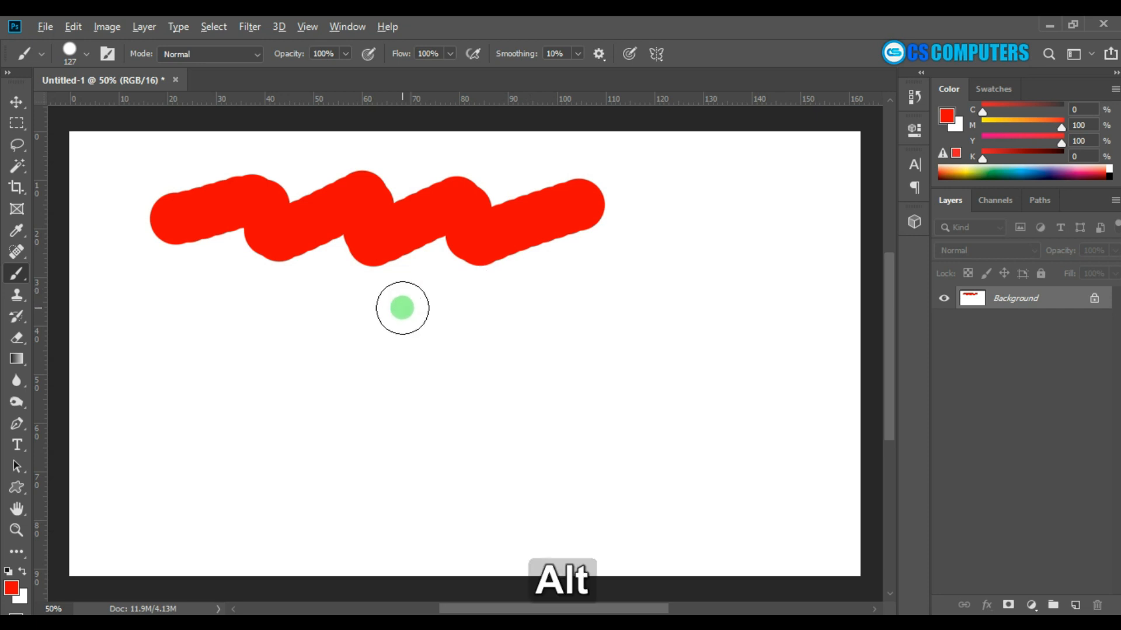
right_click(402, 307, "alt")
left_click_drag(401, 307, 408, 156)
mouse_move(167, 330)
left_mouse_down()
mouse_move(216, 287)
mouse_move(257, 337)
mouse_move(312, 318)
mouse_move(335, 337)
mouse_move(422, 306)
mouse_move(415, 340)
mouse_move(474, 321)
left_mouse_up()
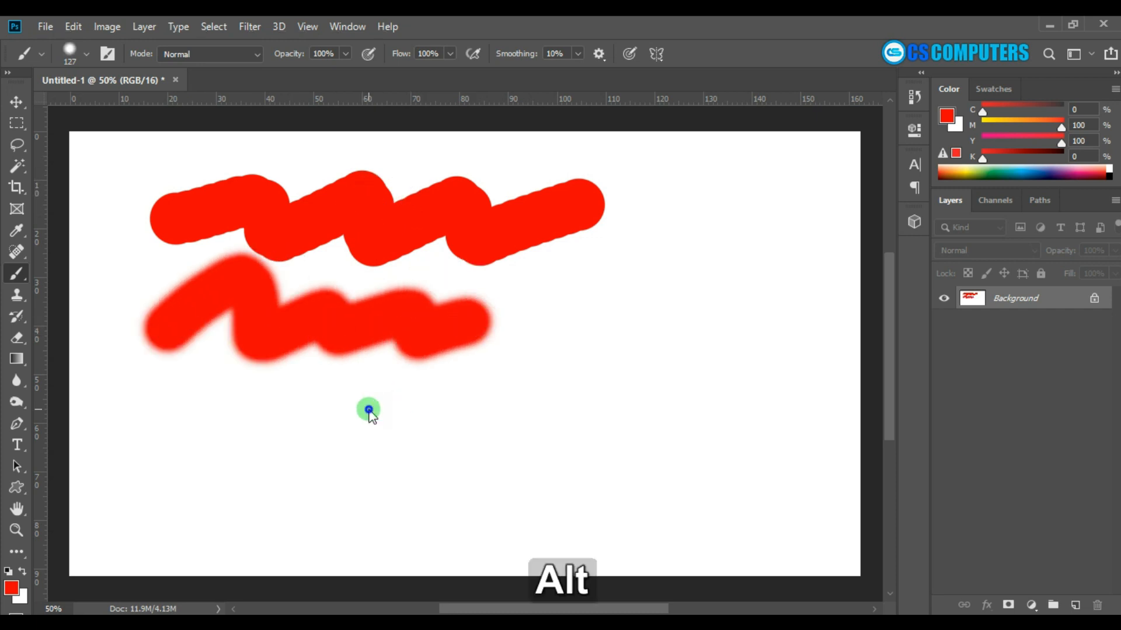
Interactively enlarge the brush to 432 px and paint a very wide soft red zigzag across the middle of the canvas.
left_click_drag(368, 410, 398, 413)
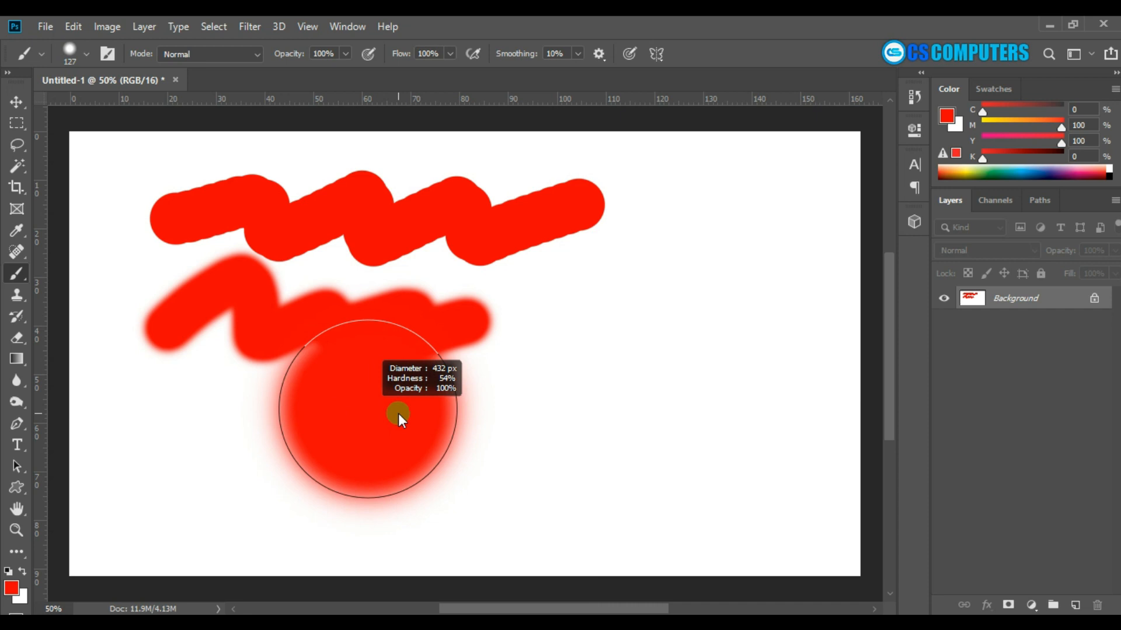
left_click_drag(398, 413, 398, 414)
mouse_move(320, 408)
left_mouse_down()
mouse_move(681, 332)
mouse_move(592, 312)
left_mouse_up()
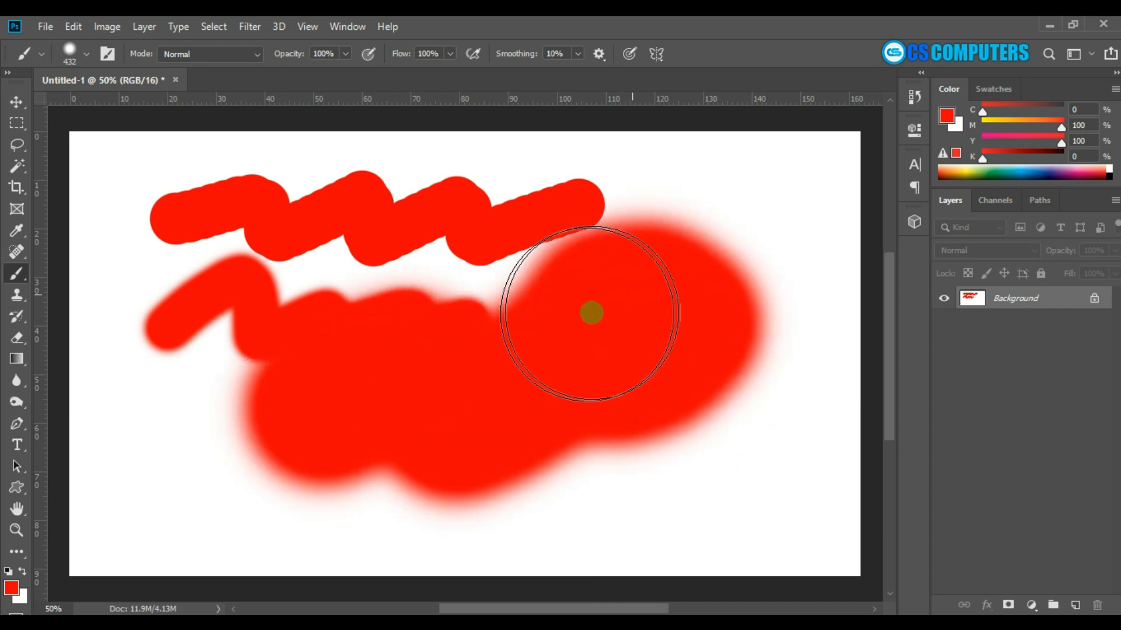
Fill the canvas with the white background colour and interactively shrink the brush to 56 px.
key("ctrl+Delete")
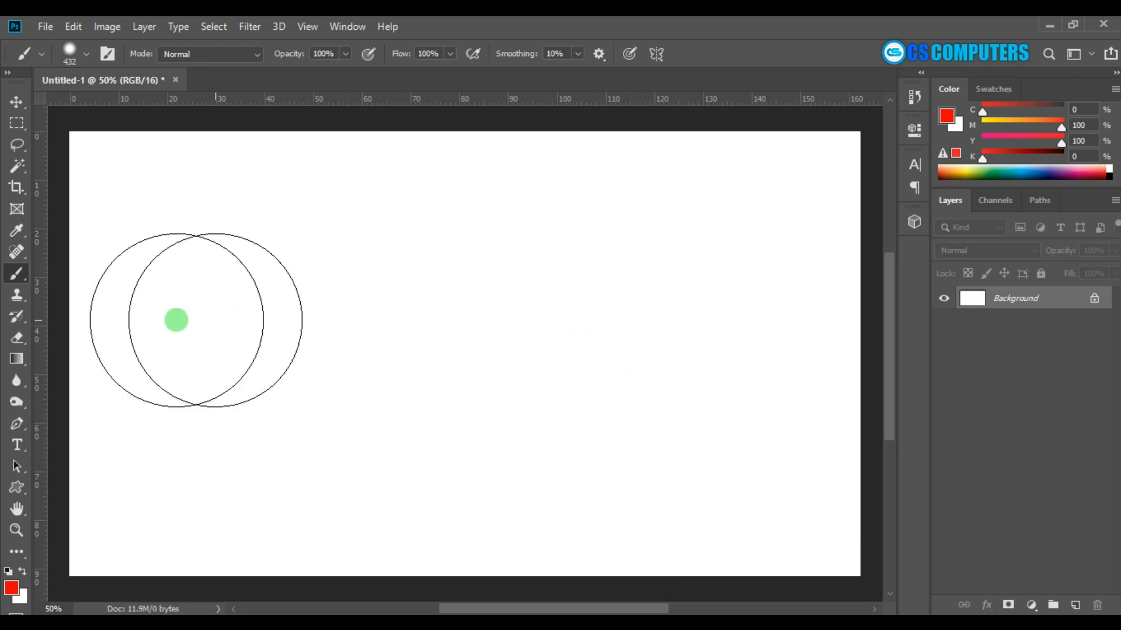
right_click(538, 300, "alt")
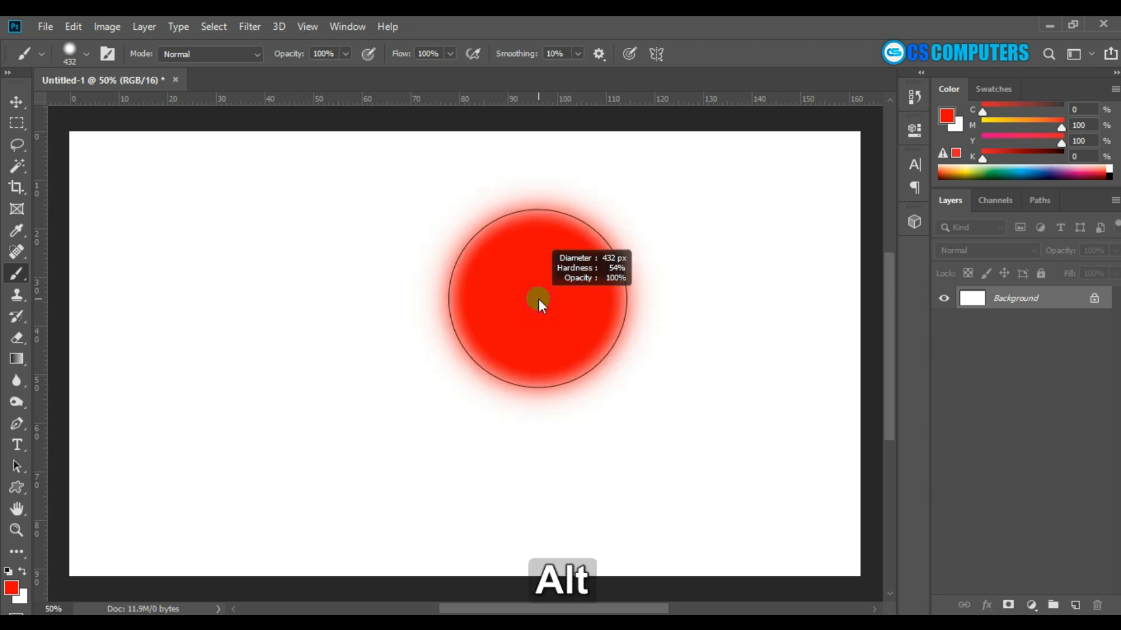
left_click_drag(538, 300, 460, 300)
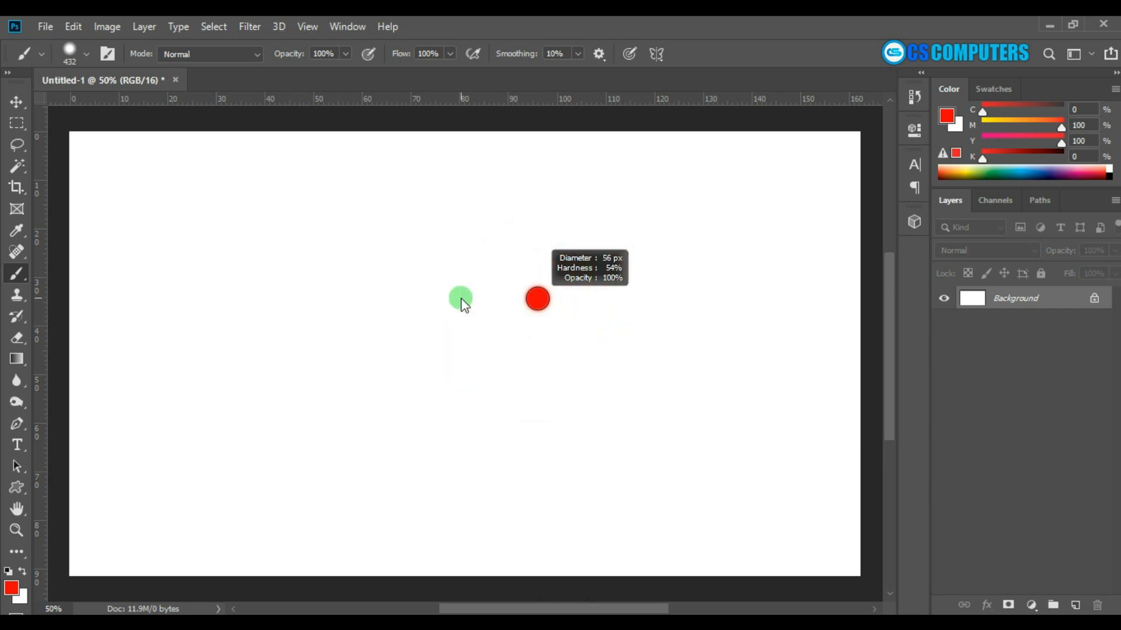
Paint a slightly soft red zigzag across the upper canvas and a hard-edged one below it with interactively raised brush hardness.
left_click(170, 239)
mouse_move(220, 202)
left_mouse_down()
mouse_move(262, 233)
mouse_move(352, 205)
mouse_move(354, 249)
mouse_move(435, 213)
mouse_move(547, 218)
mouse_move(601, 231)
left_mouse_up()
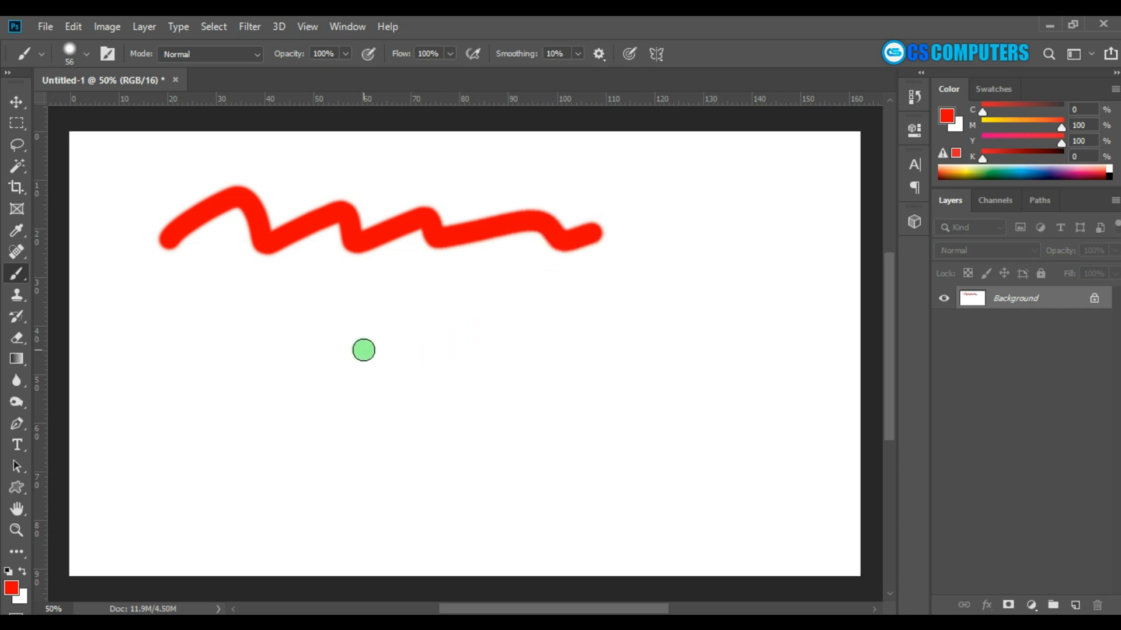
right_click(363, 350, "alt")
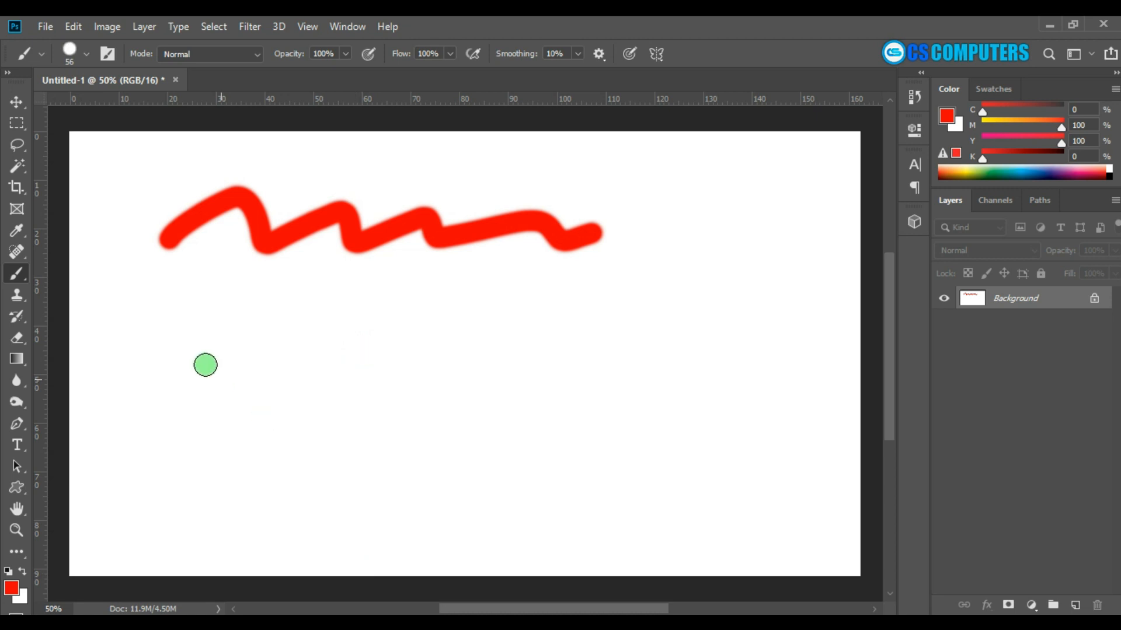
mouse_move(171, 357)
left_mouse_down()
mouse_move(245, 326)
mouse_move(256, 360)
mouse_move(315, 363)
mouse_move(450, 293)
mouse_move(554, 297)
left_mouse_up()
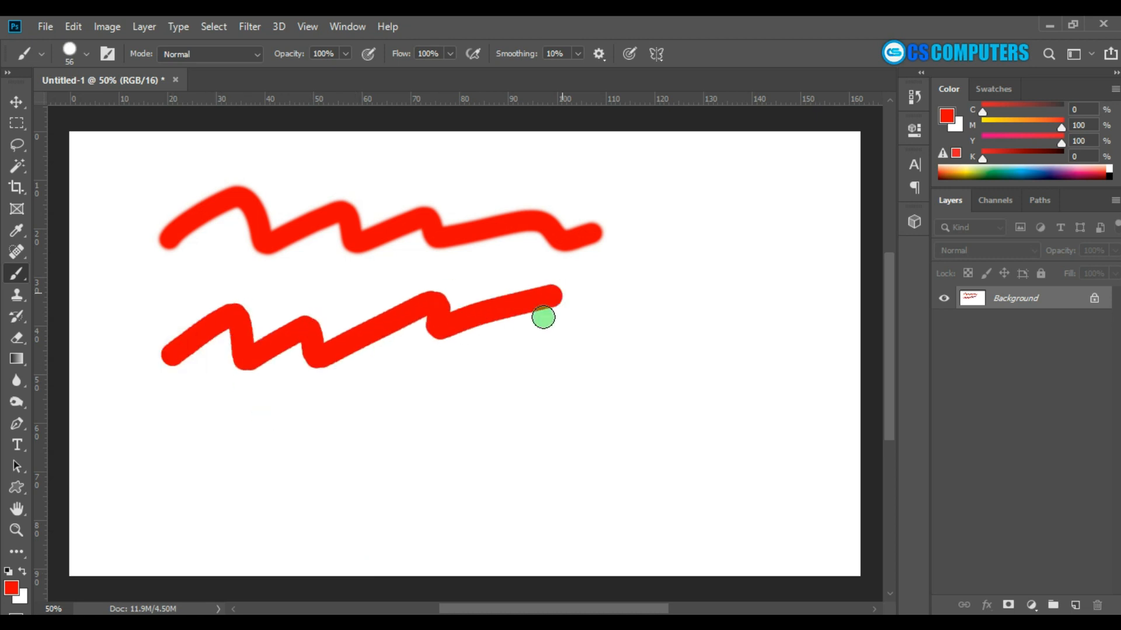
Interactively lower the brush hardness and paint a soft-edged red zigzag beneath the two existing strokes.
key("alt")
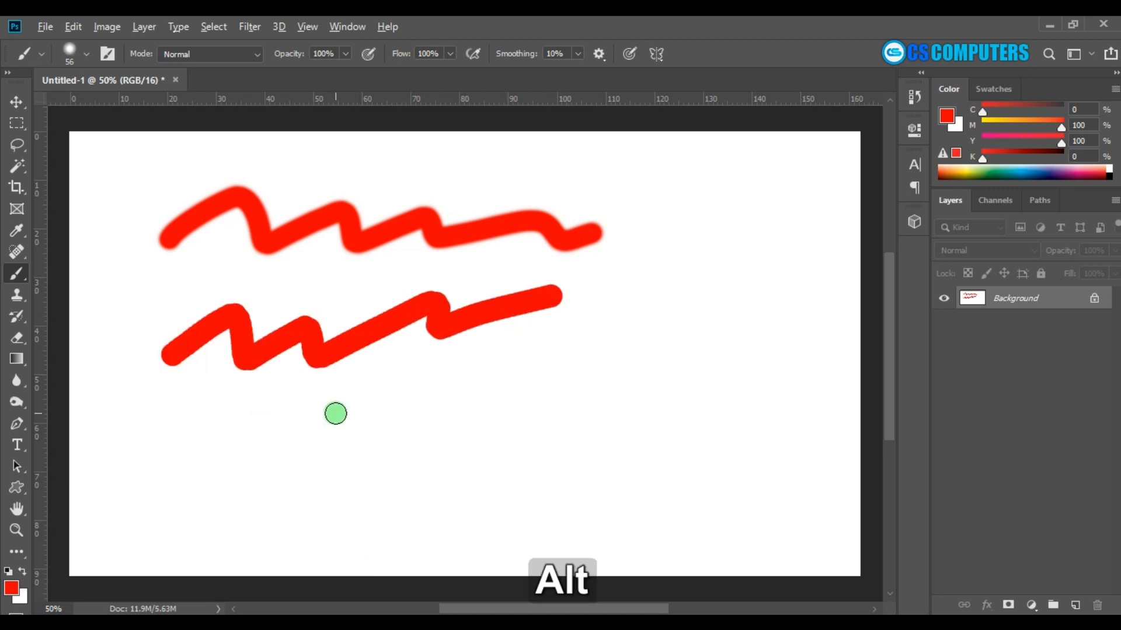
right_click(335, 414, "alt")
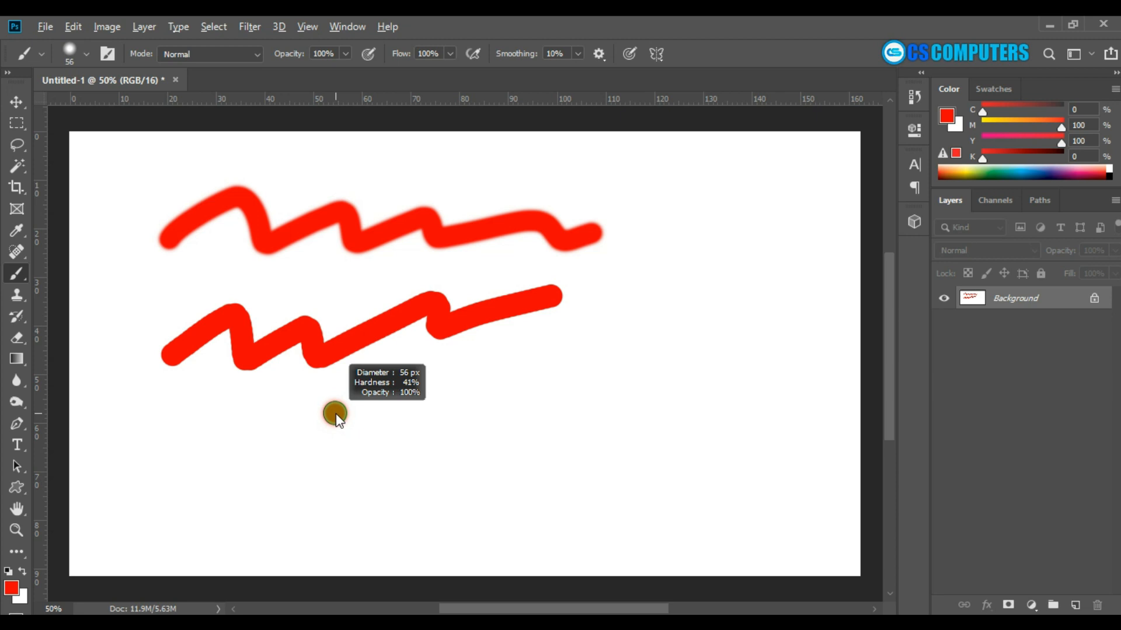
left_click_drag(335, 413, 358, 238)
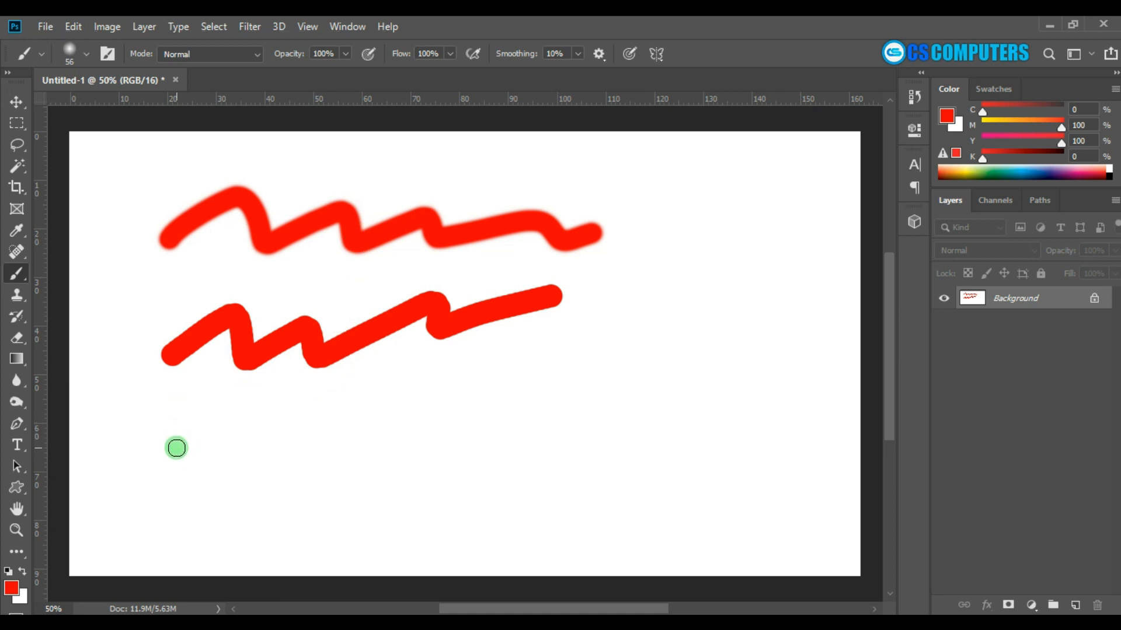
mouse_move(176, 448)
left_mouse_down()
mouse_move(192, 431)
mouse_move(224, 435)
mouse_move(234, 459)
mouse_move(308, 425)
mouse_move(322, 452)
mouse_move(379, 414)
mouse_move(383, 453)
mouse_move(471, 439)
mouse_move(473, 460)
mouse_move(583, 401)
left_mouse_up()
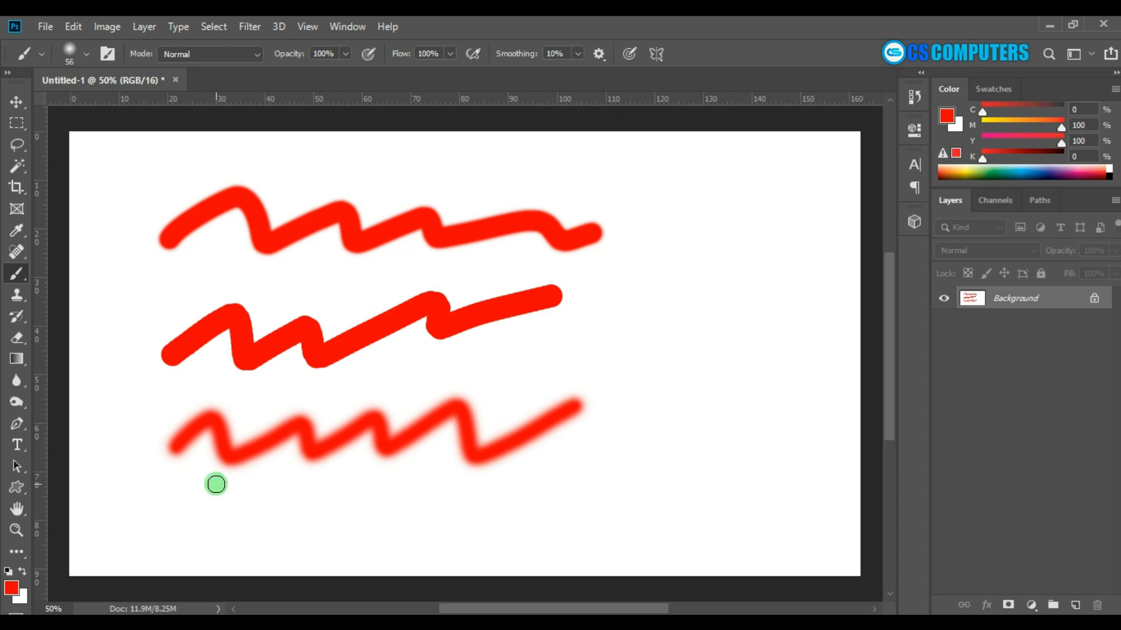
Undo the three red zigzag strokes to leave the canvas blank.
key("ctrl+z")
key("ctrl+z")
key("ctrl+z")
Set the foreground colour to bright green (#1eff00) and paint a green zigzag across the upper canvas with the Brush tool.
left_click(11, 587)
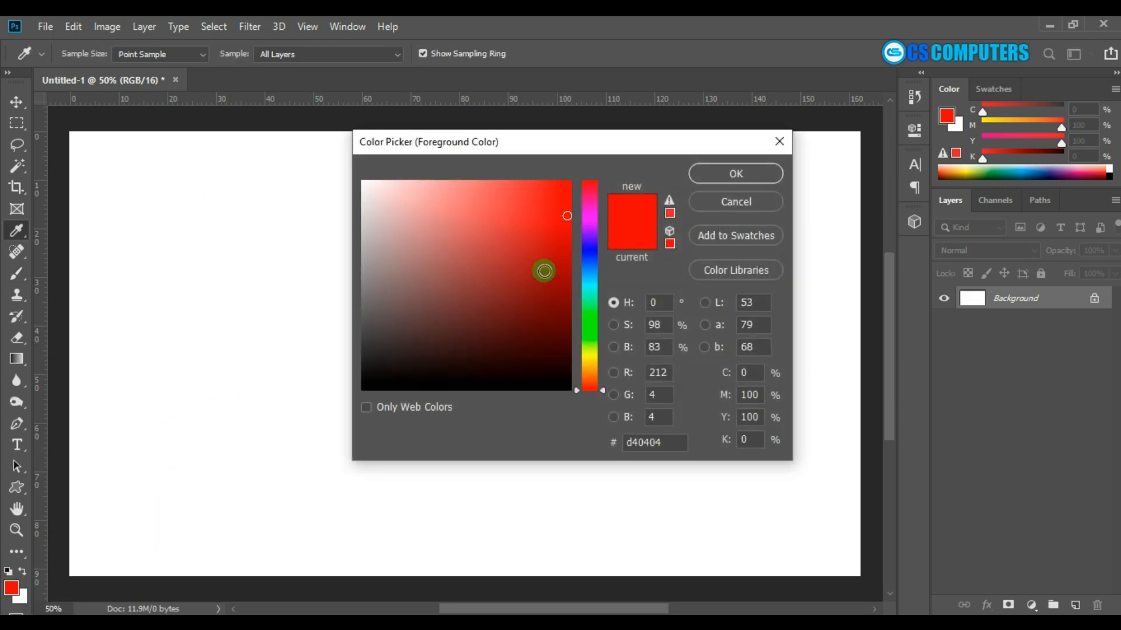
left_click(589, 279)
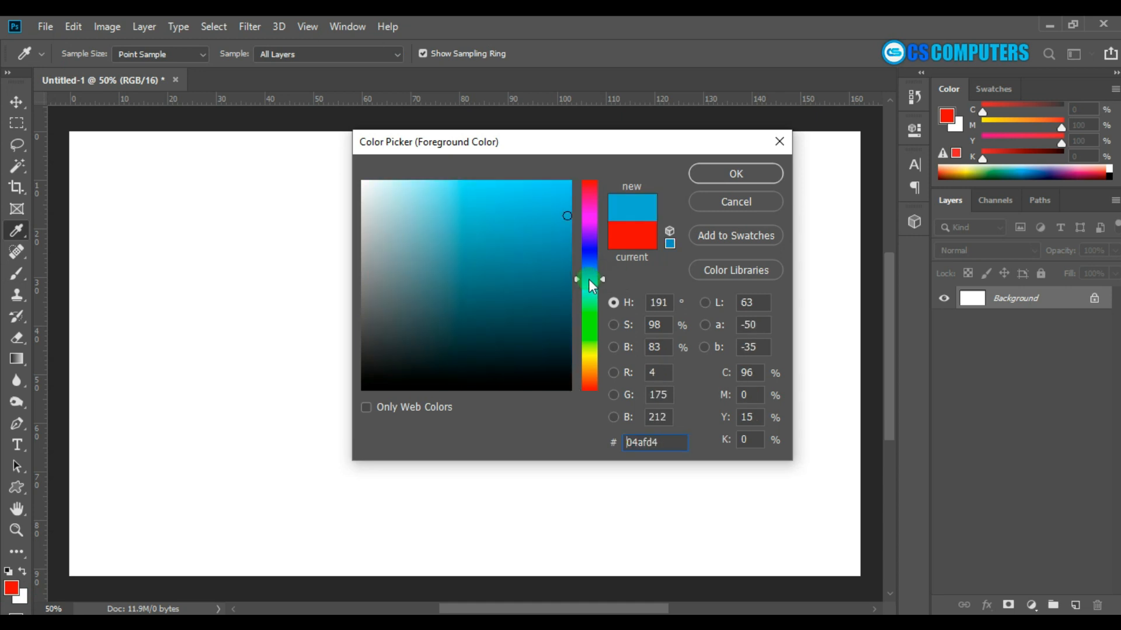
left_click_drag(501, 198, 501, 252)
left_click(589, 325)
left_click(550, 218)
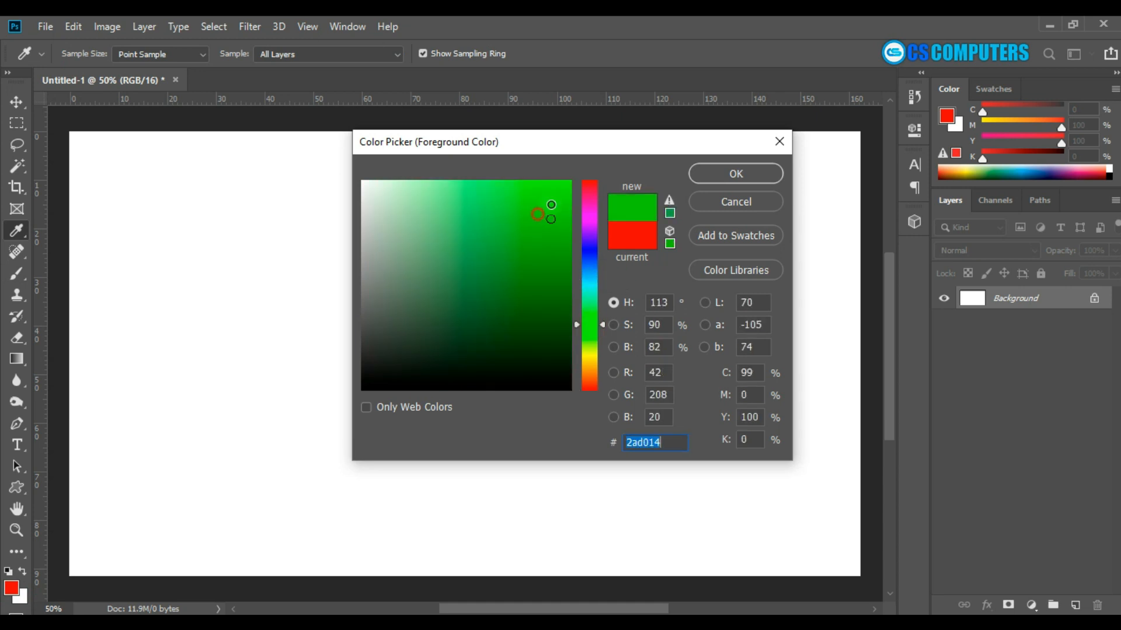
left_click_drag(551, 205, 601, 170)
left_click(732, 174)
key("b")
mouse_move(143, 214)
left_mouse_down()
mouse_move(233, 190)
mouse_move(246, 240)
mouse_move(337, 230)
mouse_move(416, 204)
mouse_move(436, 229)
left_mouse_up()
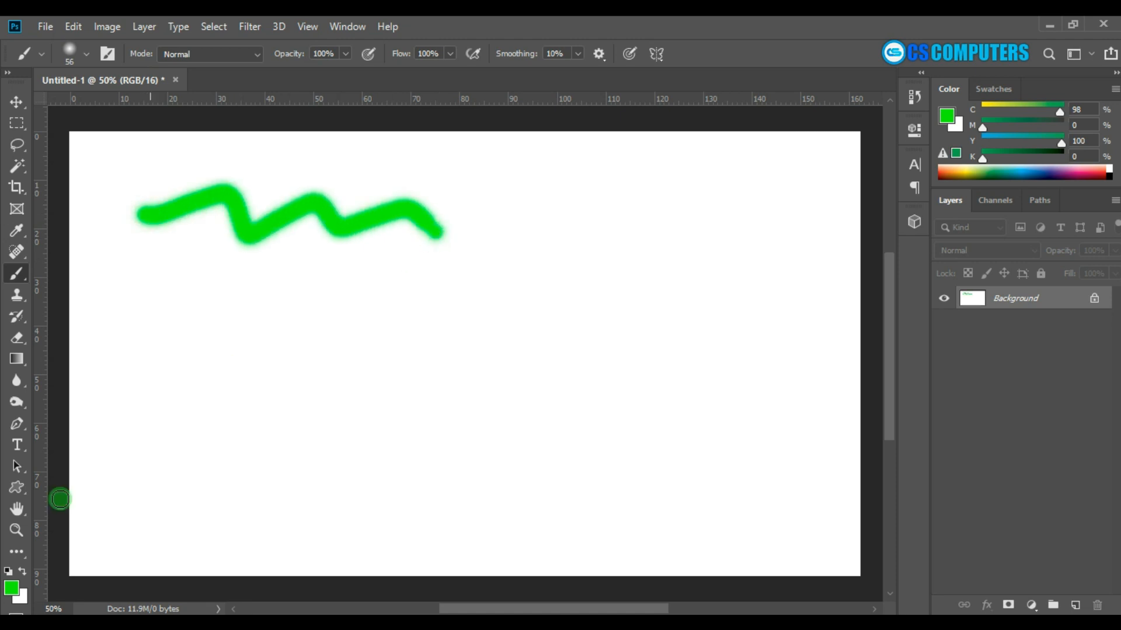
Set the foreground colour to pink (#d928d7) and paint a pink zigzag below the green one.
left_click(11, 588)
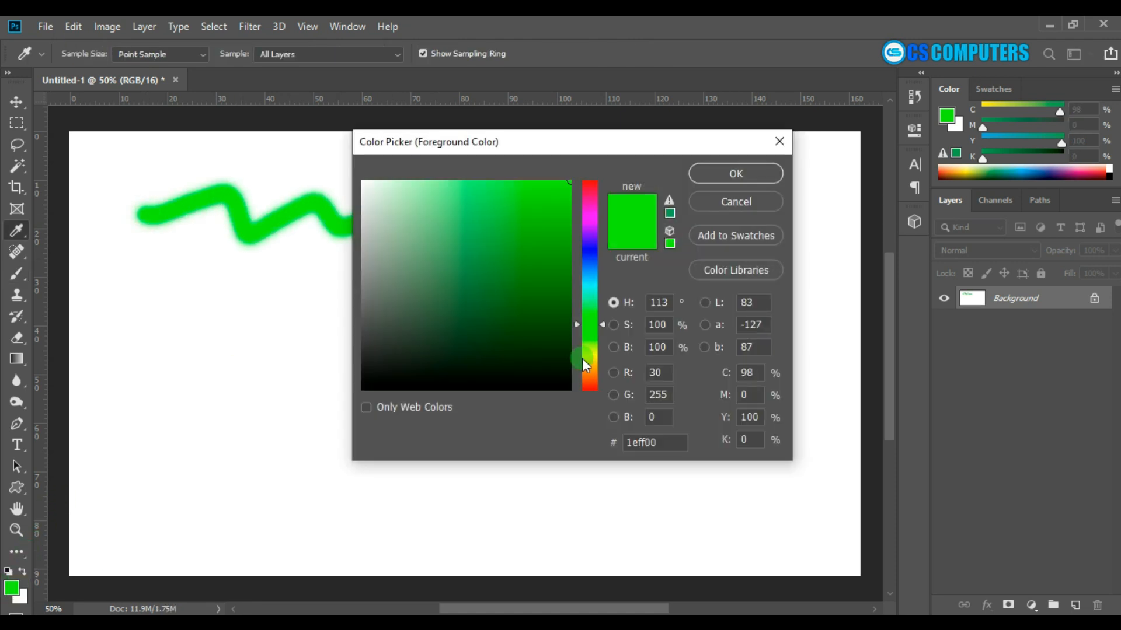
left_click(591, 313)
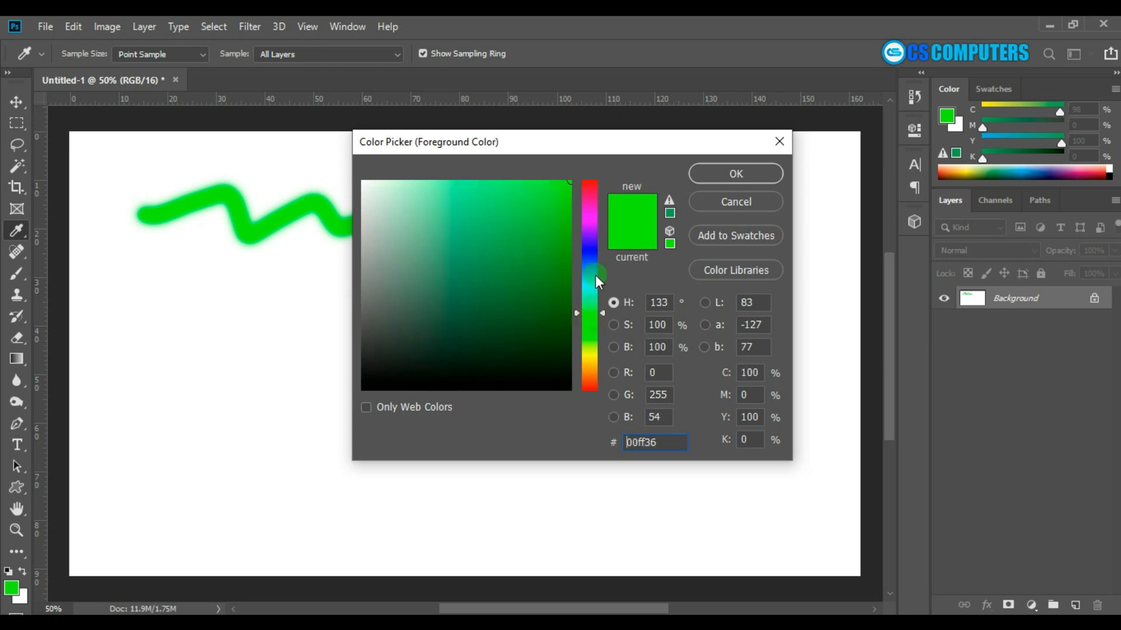
left_click(594, 215)
left_click(533, 212)
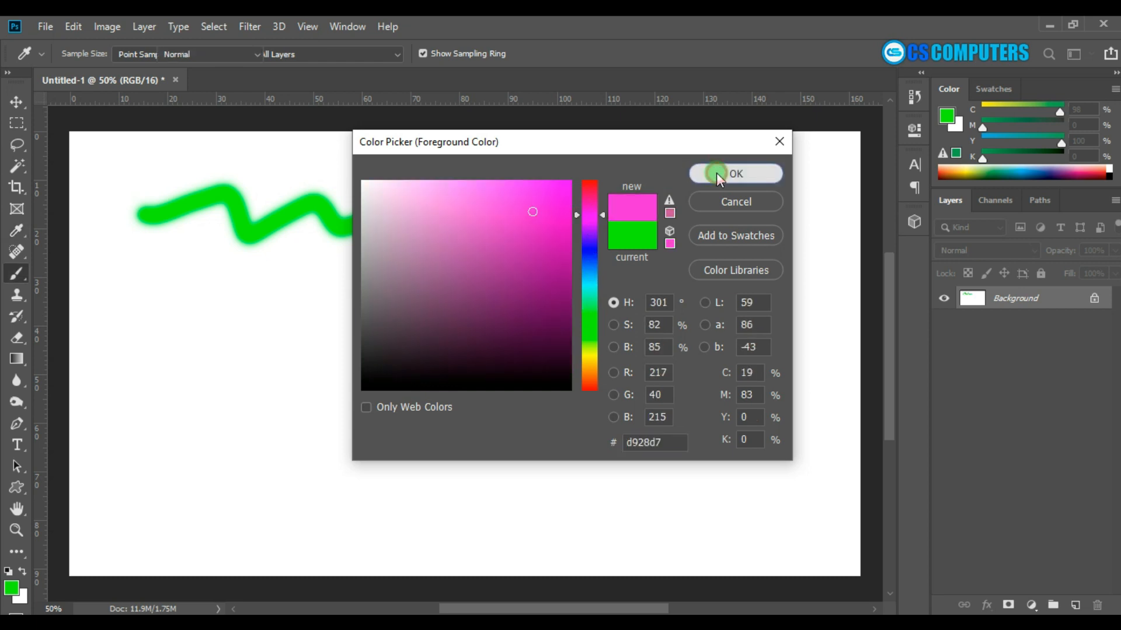
left_click(716, 173)
key("b")
left_click_drag(131, 285, 239, 308)
mouse_move(302, 280)
left_mouse_down()
mouse_move(382, 305)
mouse_move(437, 285)
left_mouse_up()
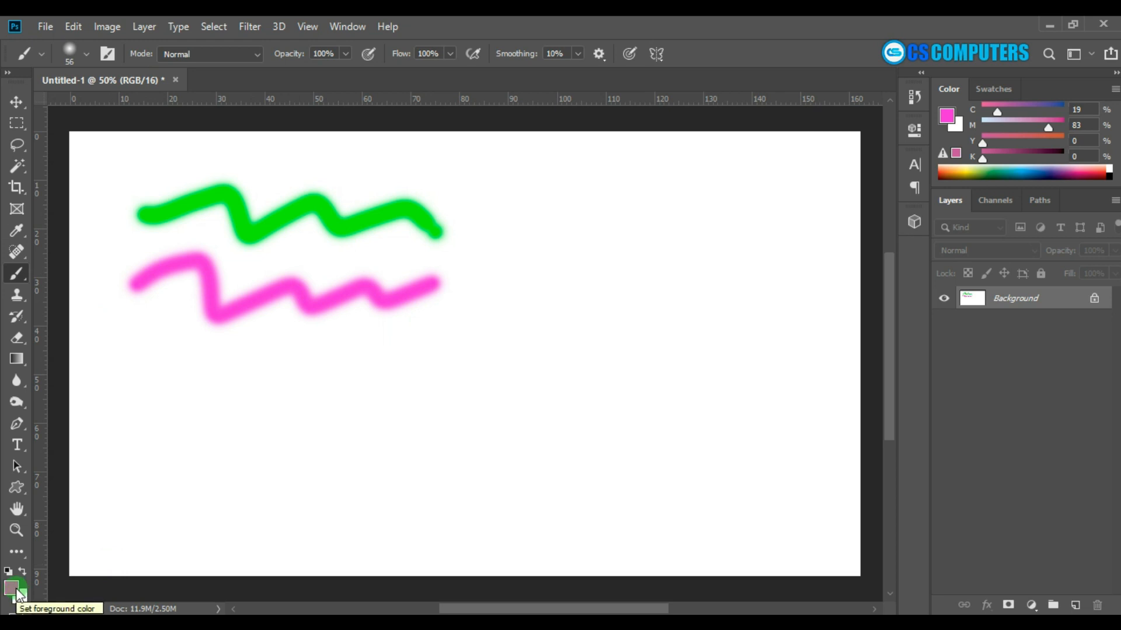
Change the foreground colour to bright yellow (#ffd800), and edit it again to a dark gold (#a58e0d).
left_click(13, 588)
left_click(589, 362)
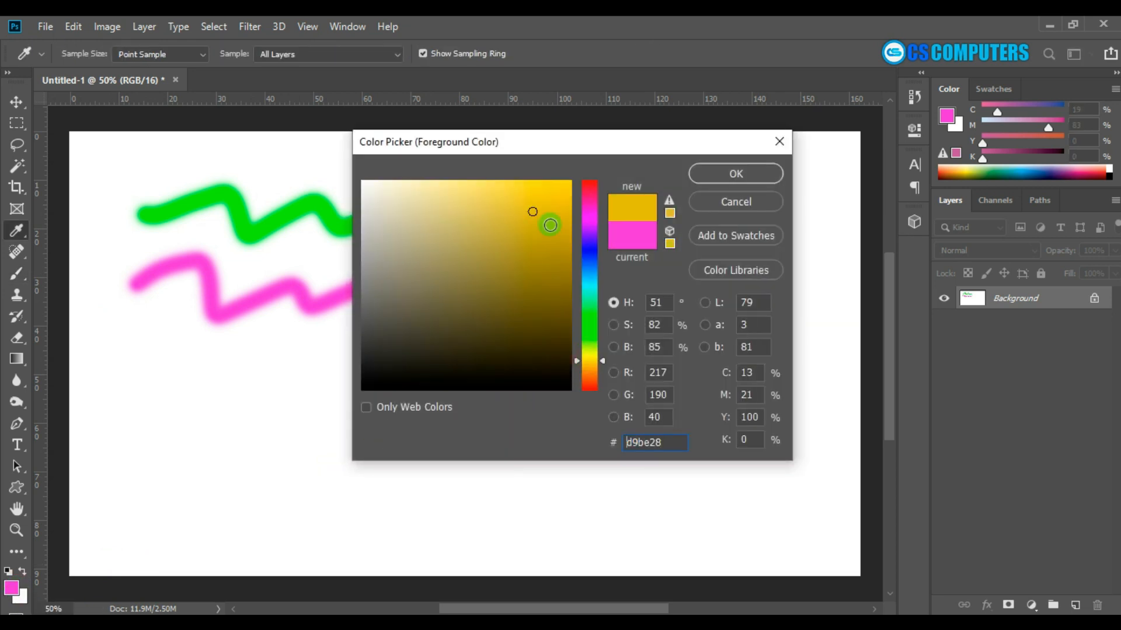
left_click(736, 174)
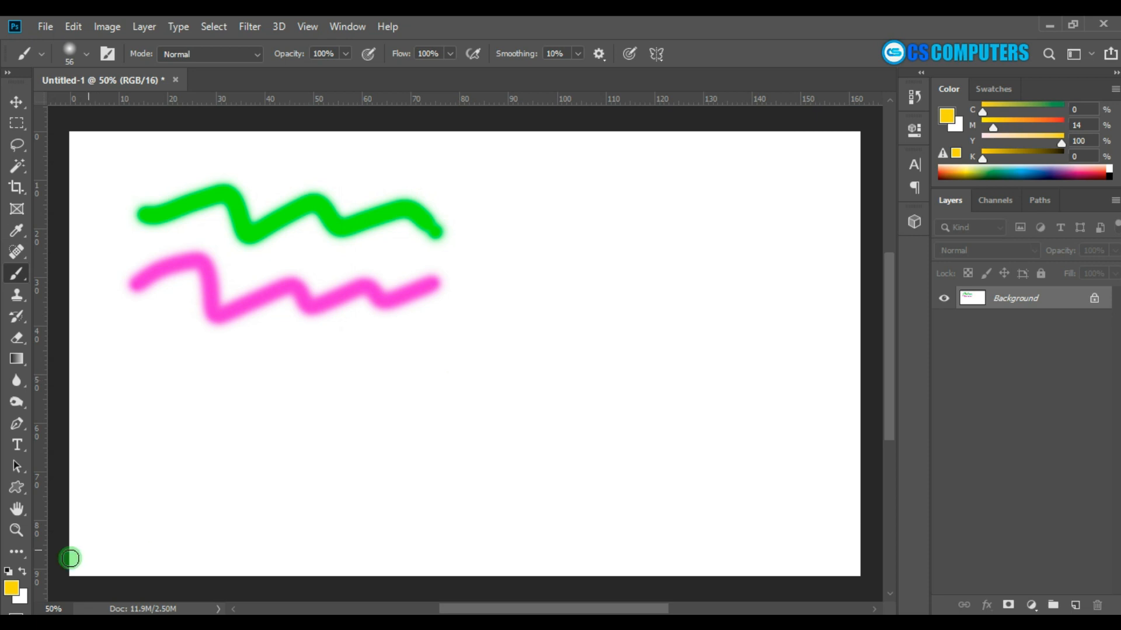
left_click(12, 588)
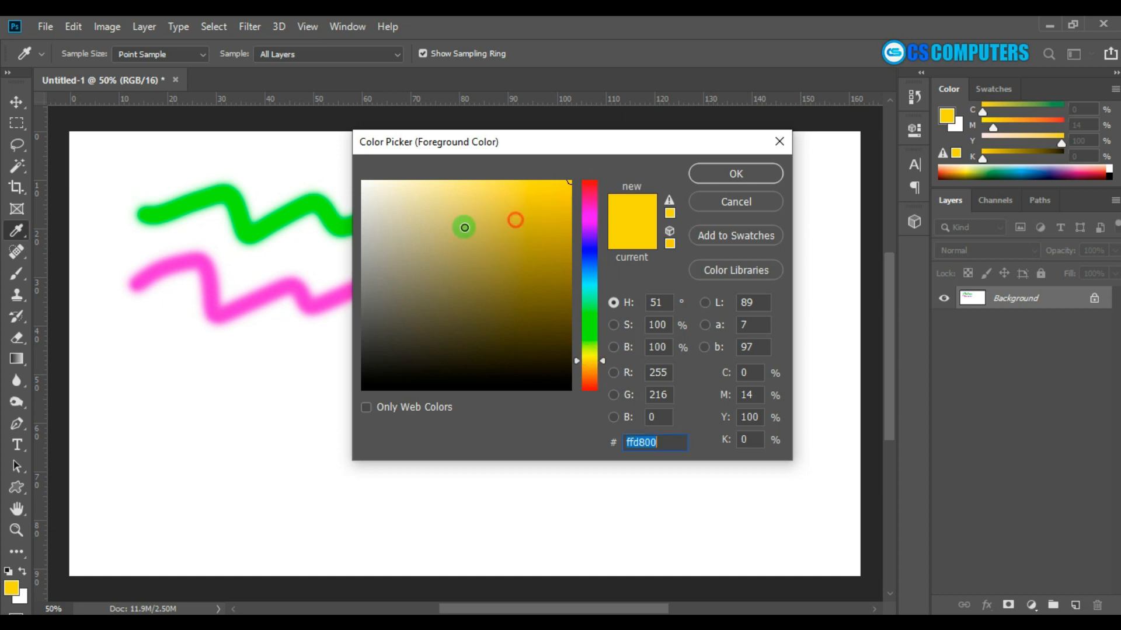
mouse_move(463, 226)
left_mouse_down()
mouse_move(470, 300)
mouse_move(482, 246)
mouse_move(554, 255)
left_mouse_up()
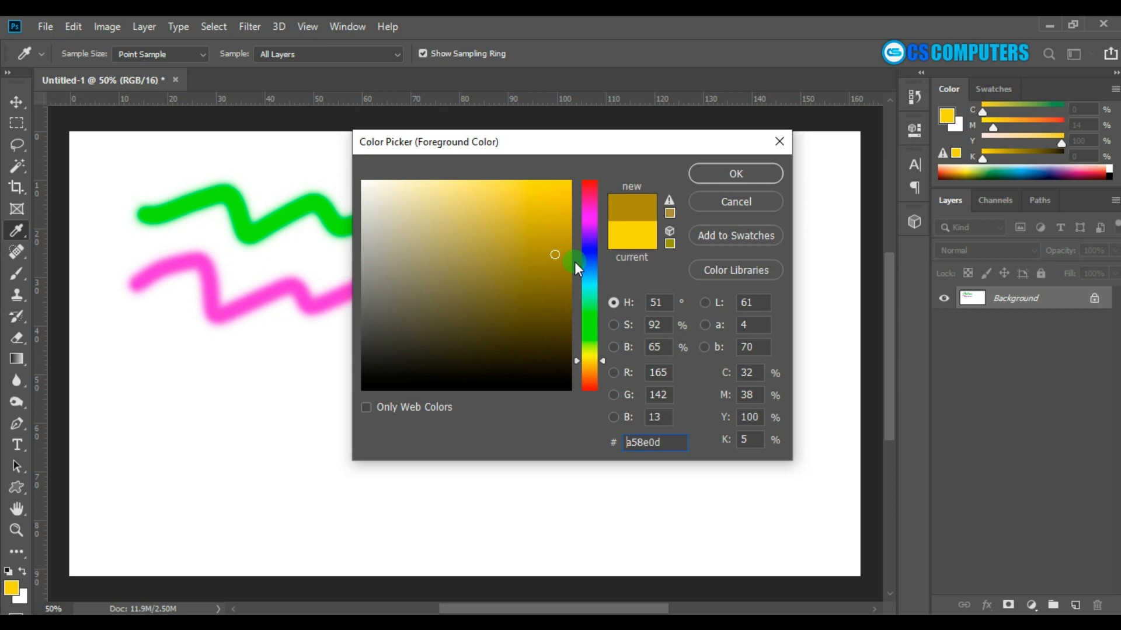
left_click(752, 173)
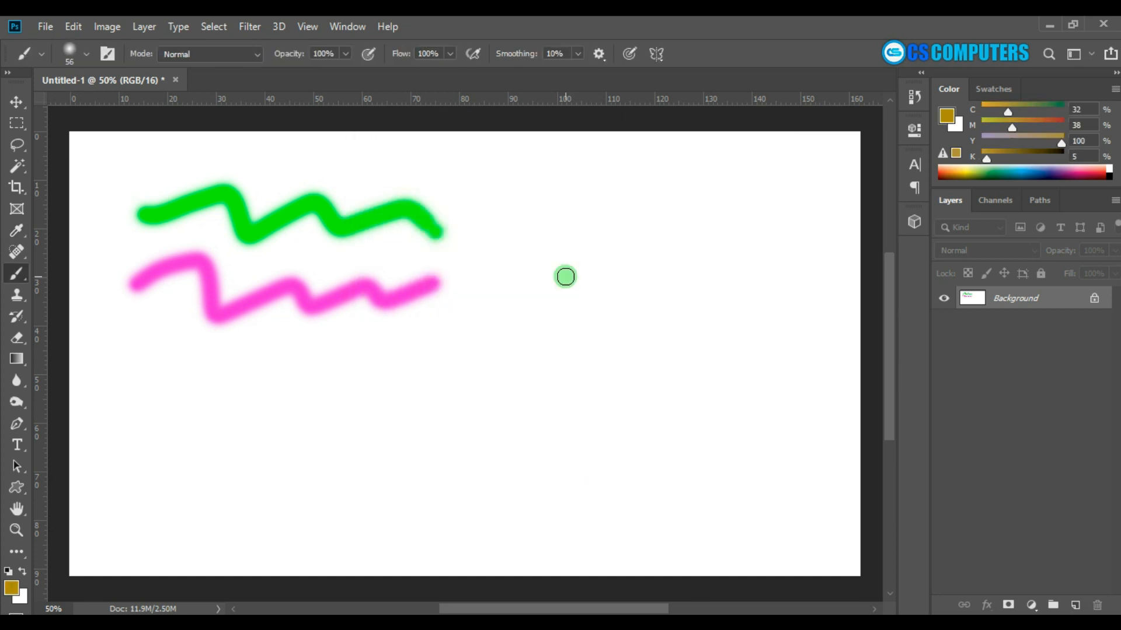
Fill the canvas with white and paint a zigzag across its upper part in crimson chosen from the on-canvas colour picker.
key("ctrl+BackSpace")
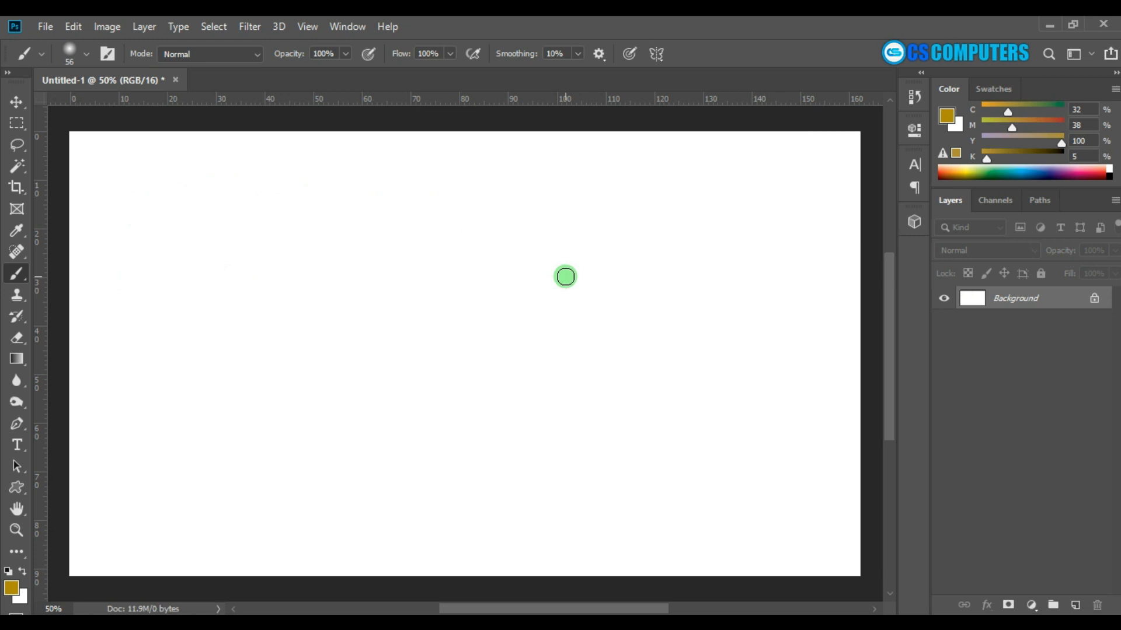
key("alt")
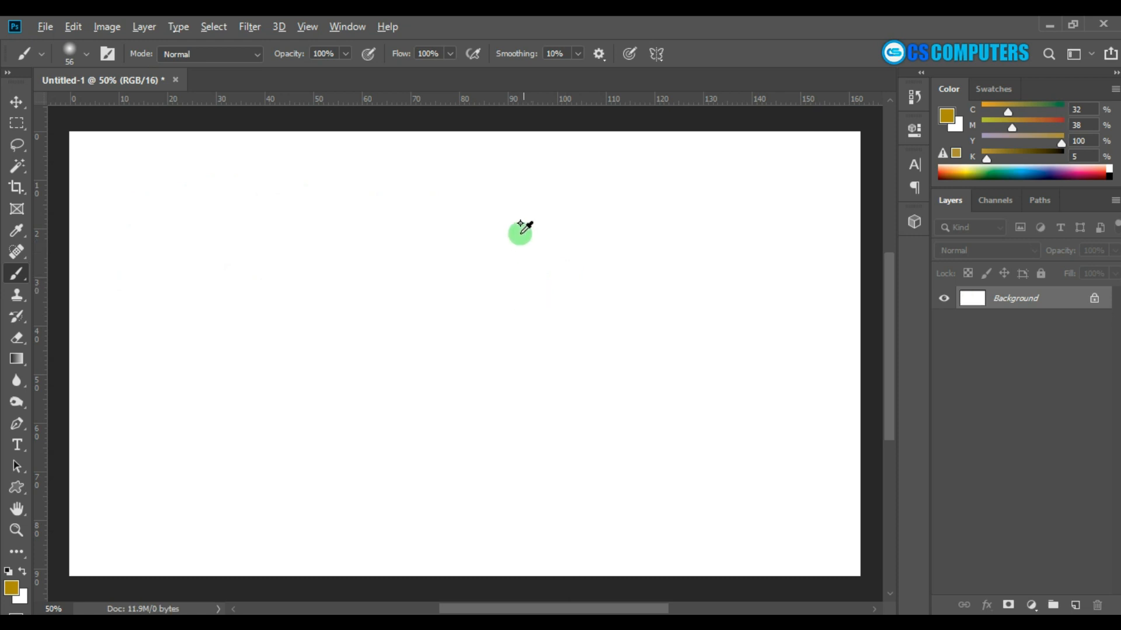
right_click(513, 207, "alt+shift")
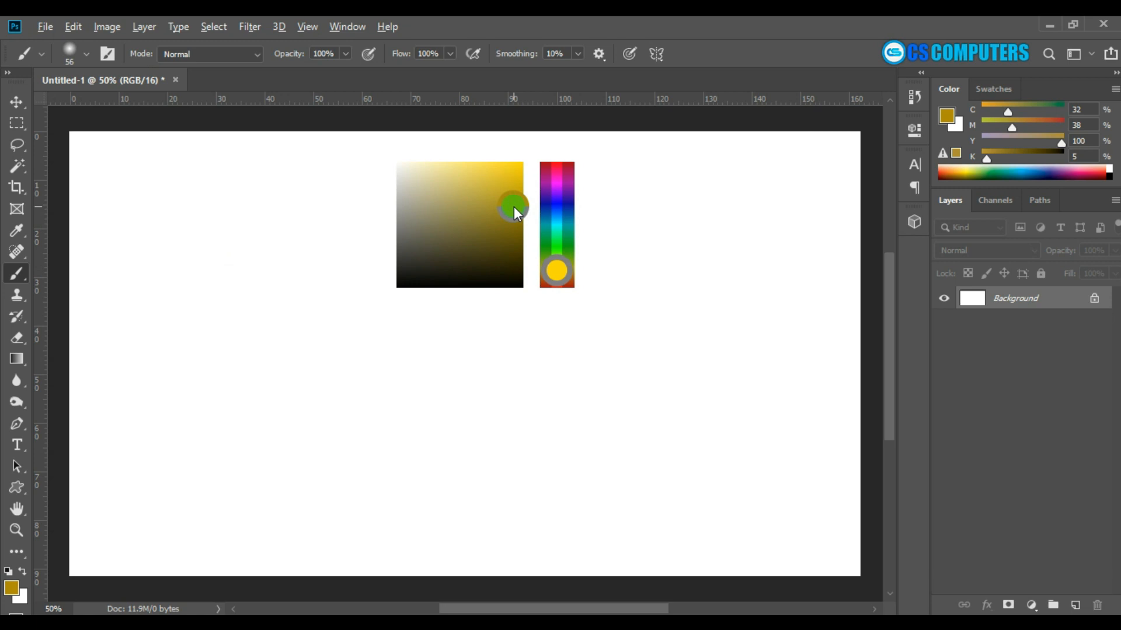
mouse_move(514, 207)
left_mouse_down()
mouse_move(560, 170)
mouse_move(565, 269)
mouse_move(565, 165)
left_mouse_up()
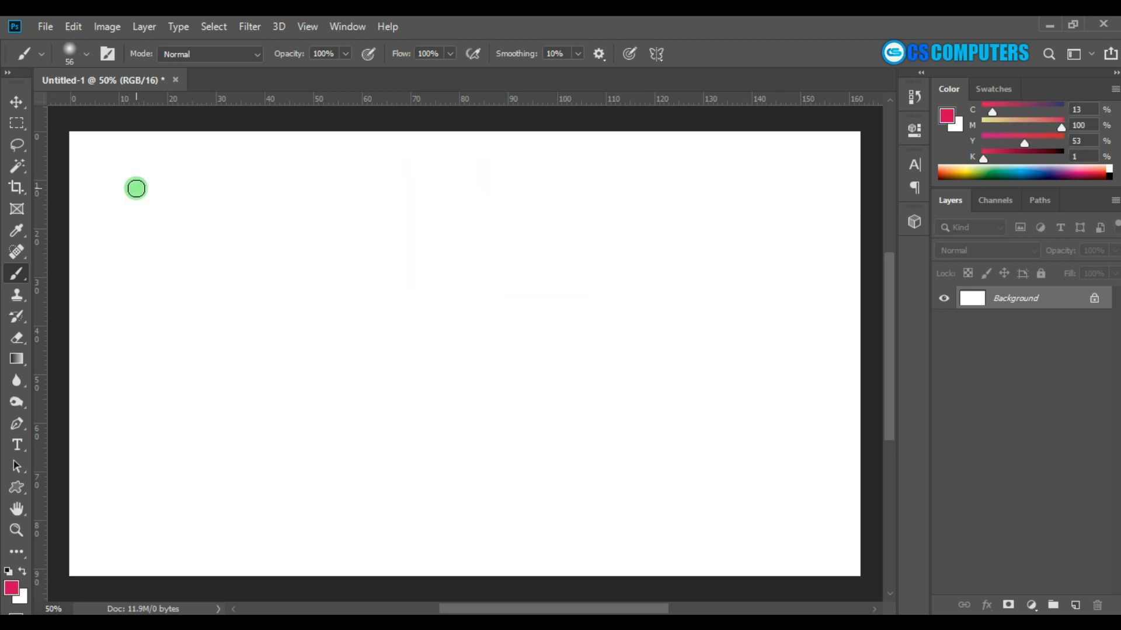
mouse_move(135, 187)
left_mouse_down()
mouse_move(190, 168)
mouse_move(194, 218)
mouse_move(276, 174)
mouse_move(282, 218)
mouse_move(344, 195)
mouse_move(354, 227)
mouse_move(414, 199)
mouse_move(423, 225)
mouse_move(478, 207)
mouse_move(494, 229)
mouse_move(536, 222)
left_mouse_up()
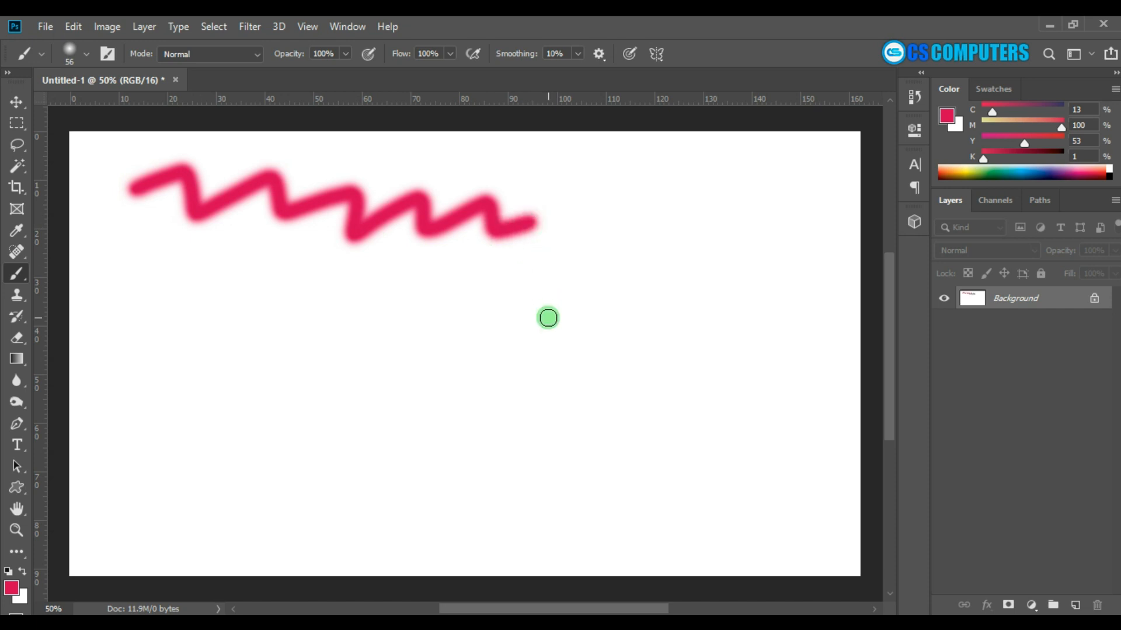
Choose teal from the on-canvas colour picker and paint a teal zigzag below the crimson one.
key("shift")
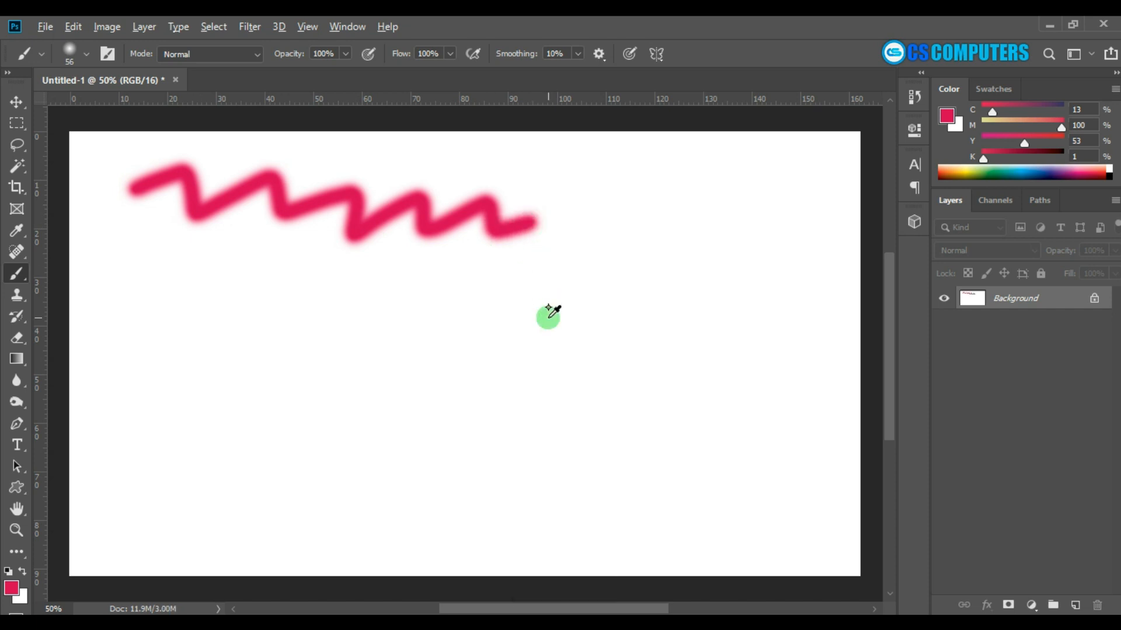
right_click(572, 262, "alt+shift")
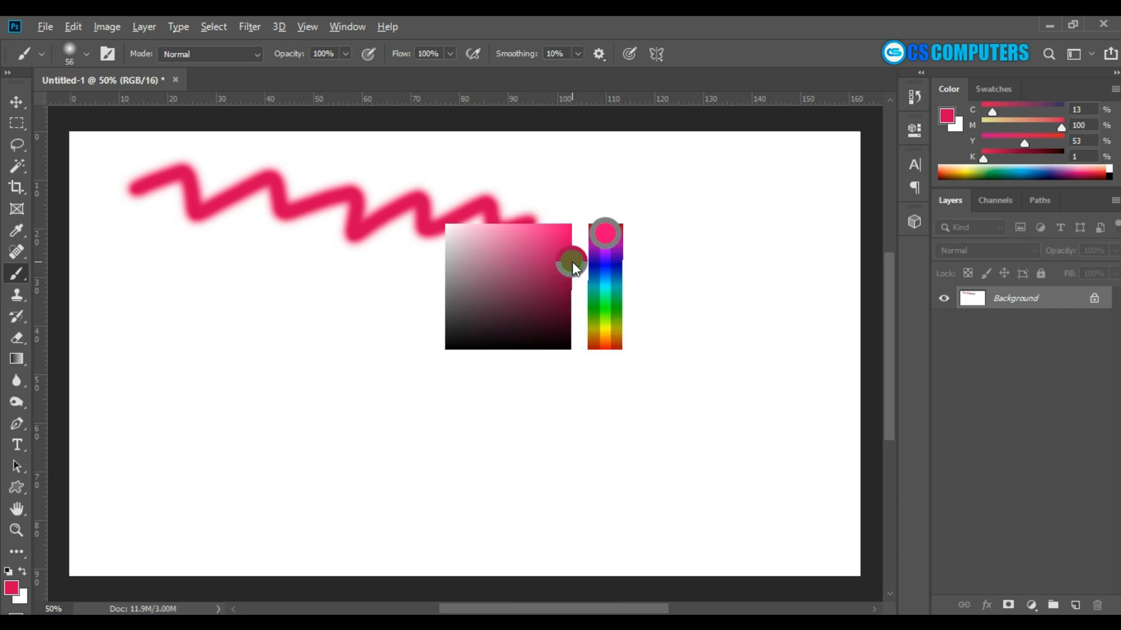
mouse_move(572, 262)
left_mouse_down()
mouse_move(603, 261)
mouse_move(604, 287)
left_mouse_up()
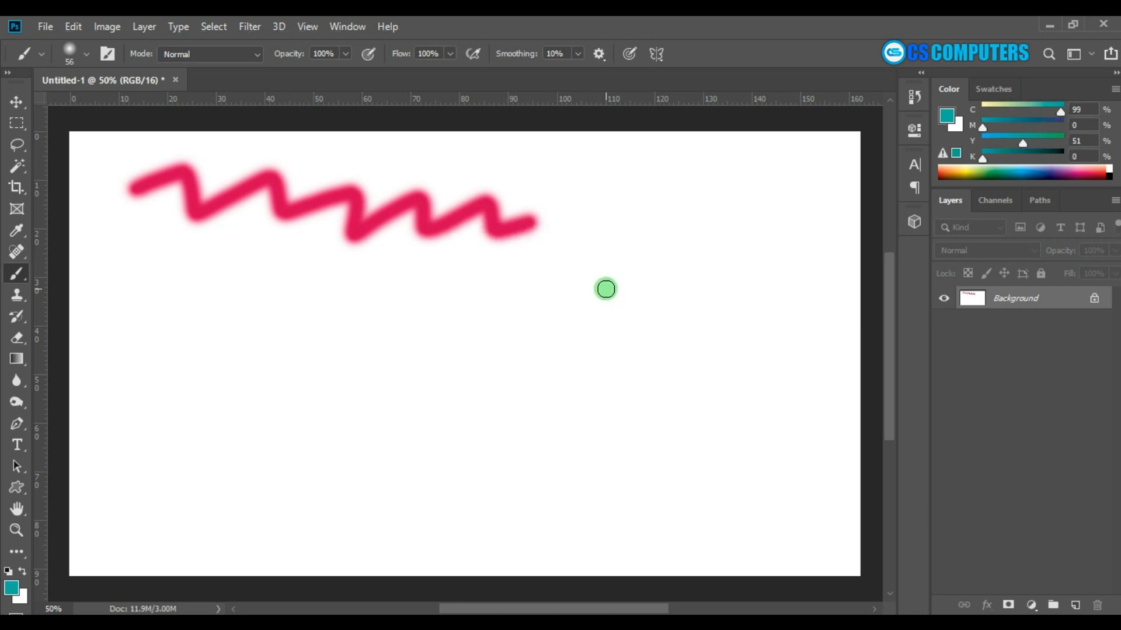
mouse_move(140, 330)
left_mouse_down()
mouse_move(220, 267)
mouse_move(235, 317)
mouse_move(323, 278)
mouse_move(335, 311)
mouse_move(390, 289)
mouse_move(507, 298)
mouse_move(547, 284)
left_mouse_up()
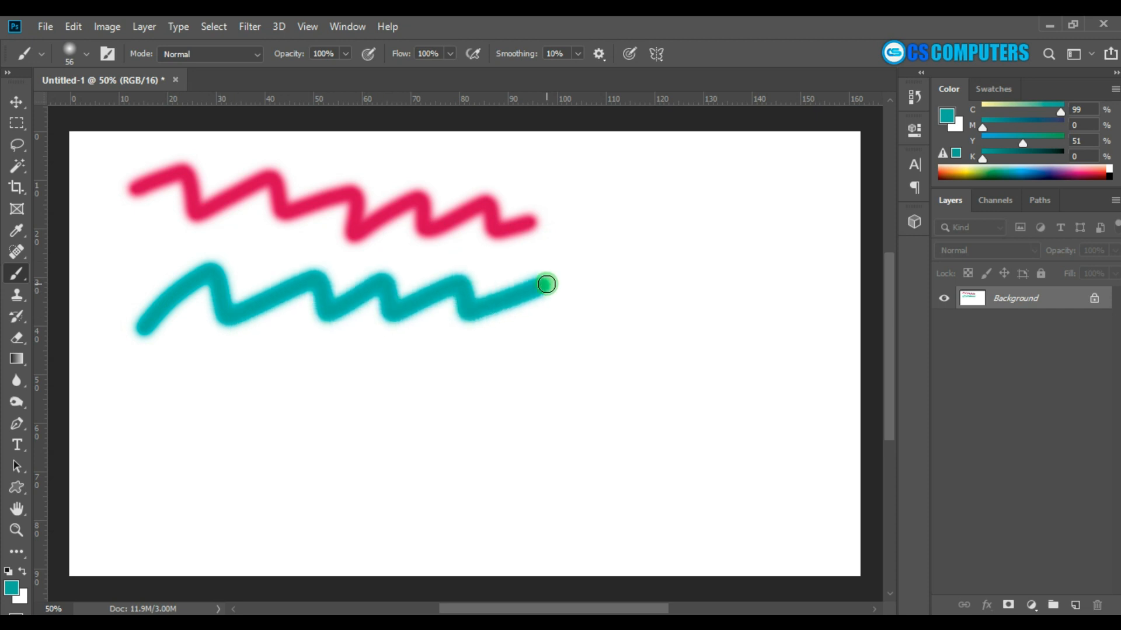
Choose a soft sea green from the on-canvas colour picker and paint a zigzag with it below the teal one.
key("alt")
right_click(547, 285, "alt+shift")
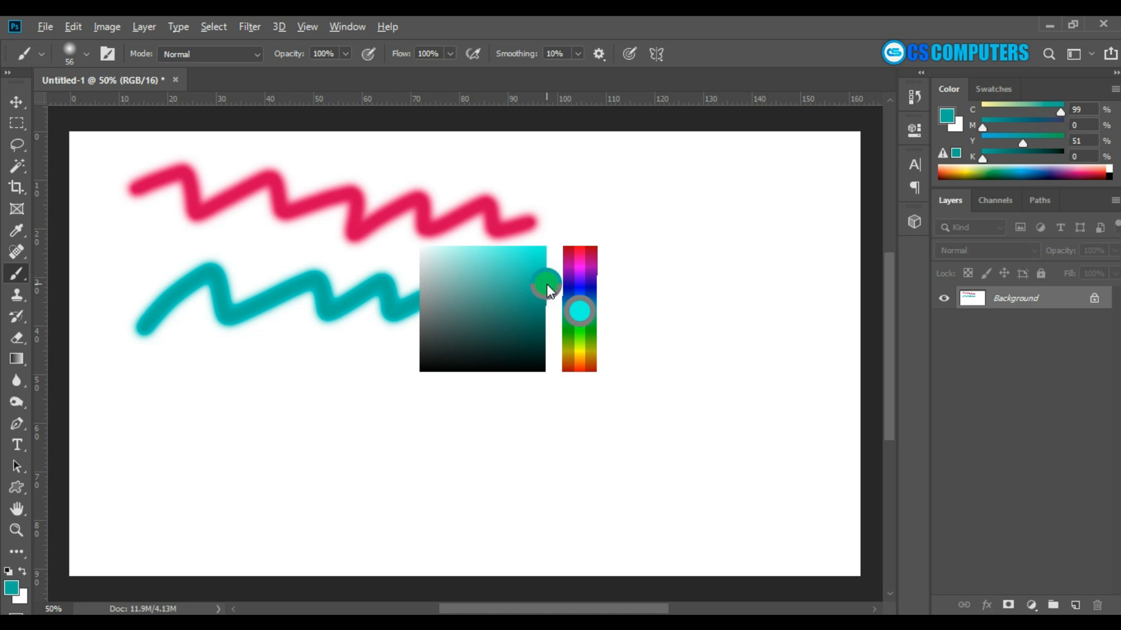
mouse_move(548, 289)
left_mouse_down()
mouse_move(583, 305)
mouse_move(587, 339)
mouse_move(590, 316)
left_mouse_up()
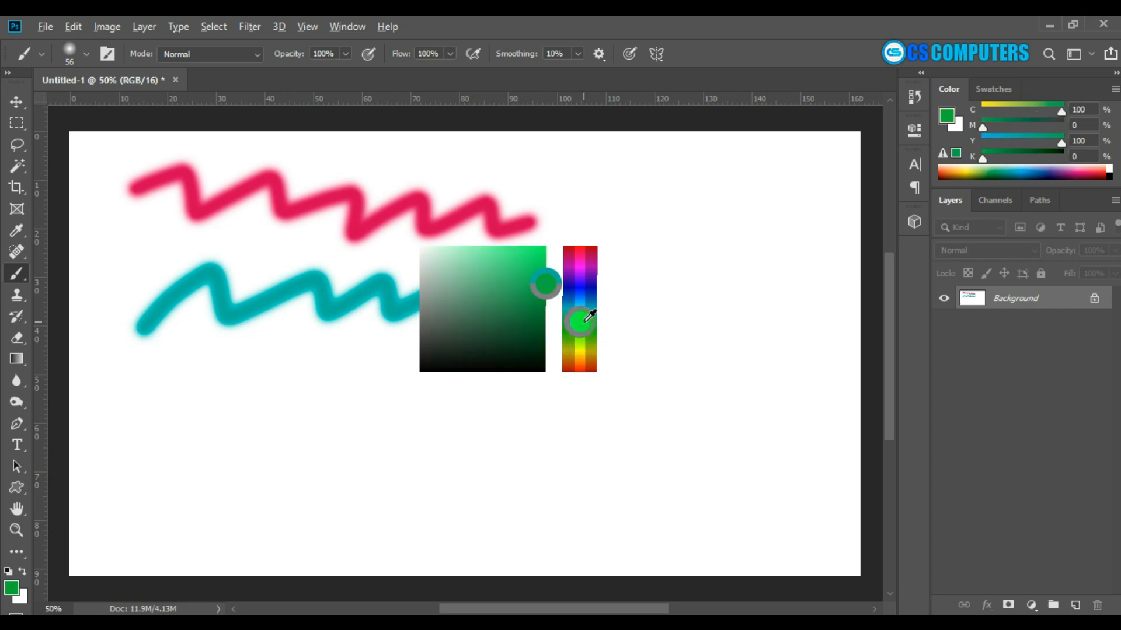
mouse_move(590, 316)
left_mouse_down()
mouse_move(450, 282)
mouse_move(497, 349)
mouse_move(482, 278)
mouse_move(515, 260)
mouse_move(475, 264)
left_mouse_up()
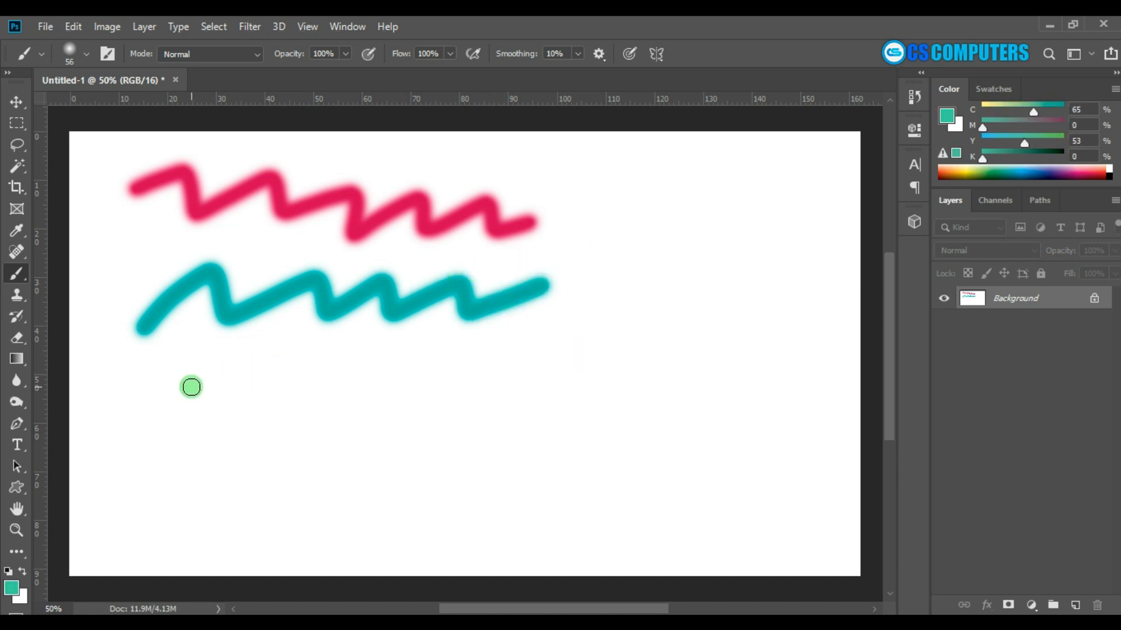
mouse_move(187, 387)
left_mouse_down()
mouse_move(268, 397)
mouse_move(353, 376)
left_mouse_up()
mouse_move(464, 357)
left_mouse_down()
mouse_move(523, 359)
mouse_move(546, 384)
mouse_move(613, 358)
left_mouse_up()
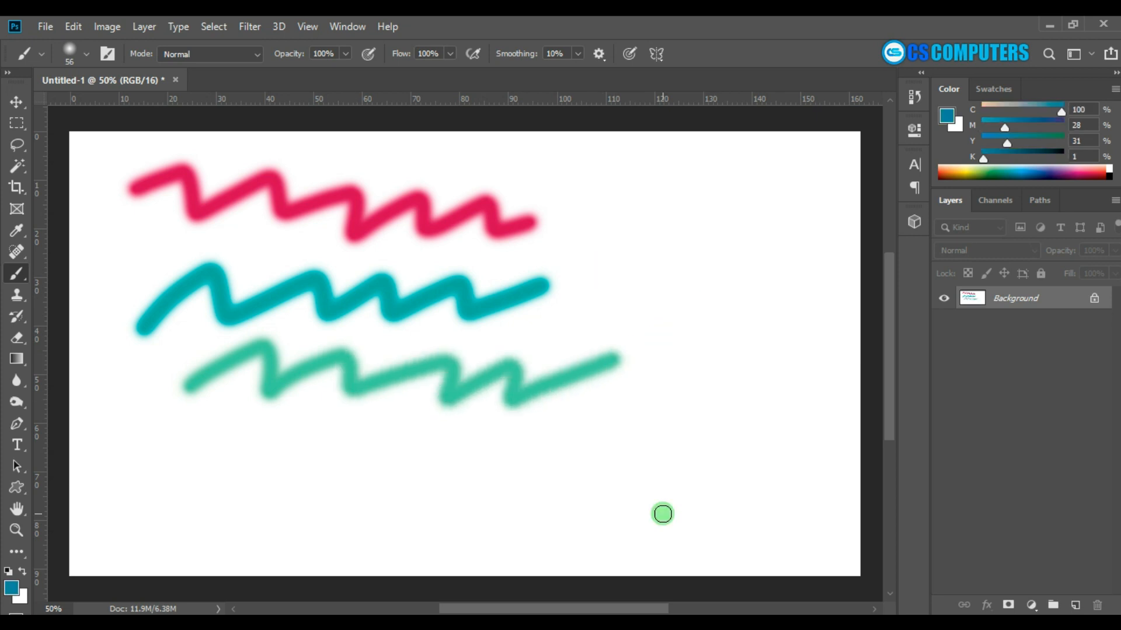
Choose olive as the foreground colour with the on-canvas colour picker and clear the canvas to white.
key("alt")
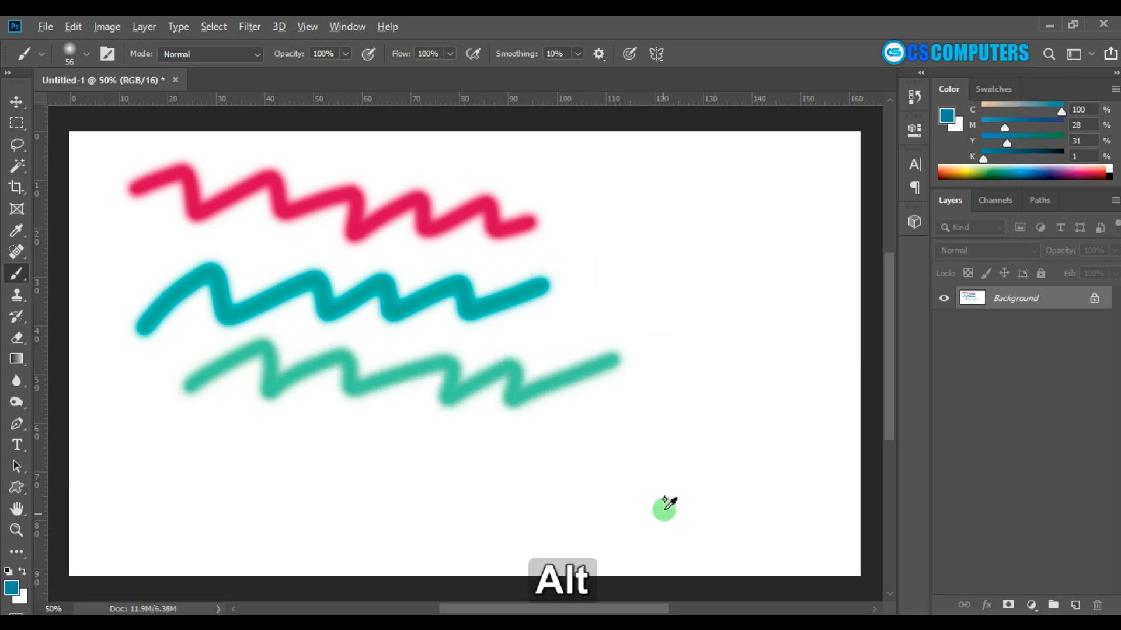
right_click(705, 187, "alt+shift")
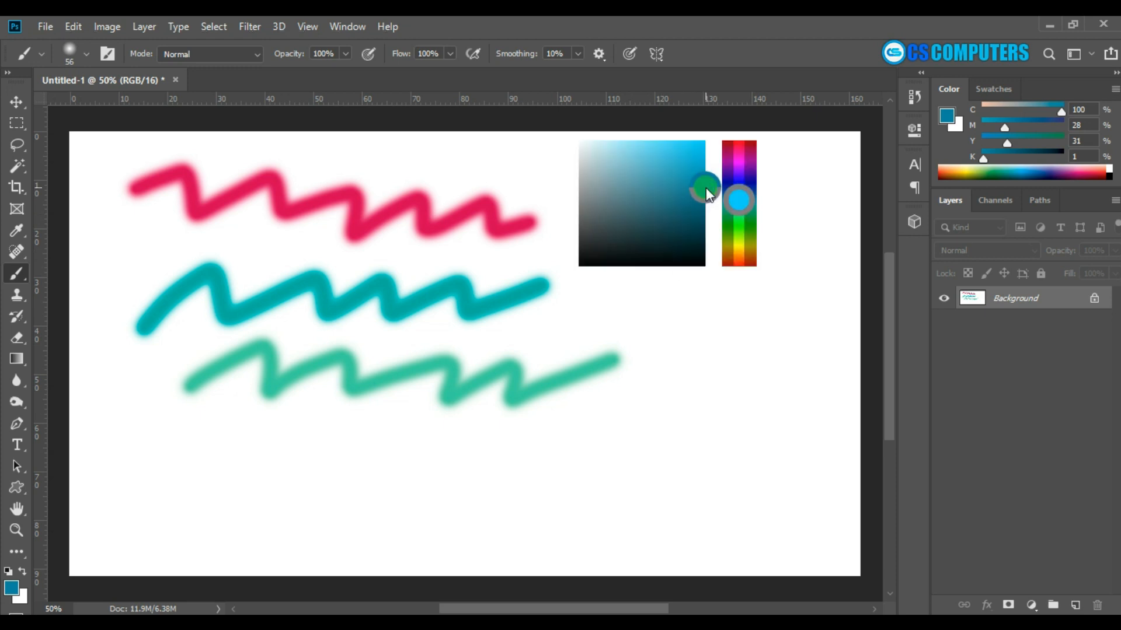
left_click_drag(706, 187, 750, 211)
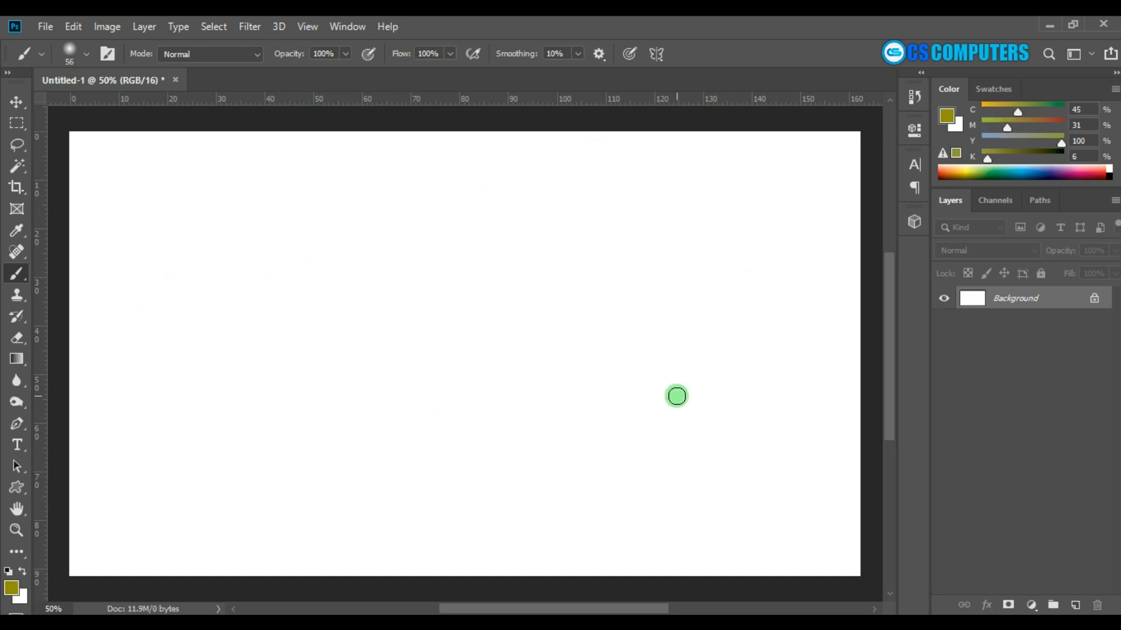
Keep the Adobe color picker and Hue Strip (Small) HUD picker in the General preferences, and choose dark orange from the on-canvas hue strip.
key("ctrl+k")
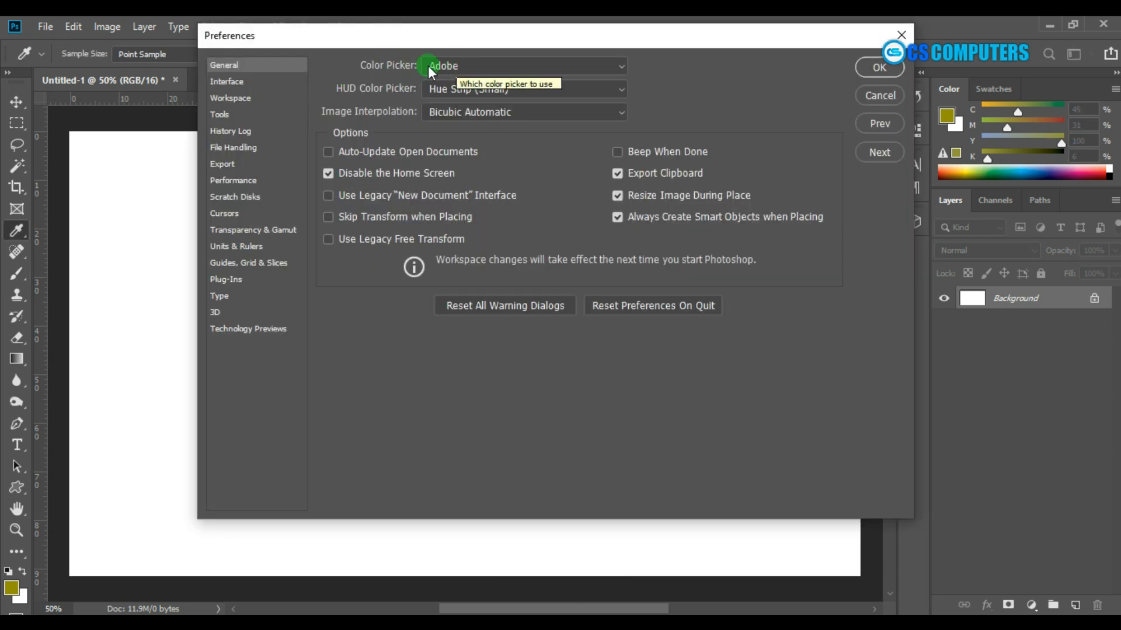
left_click(463, 67)
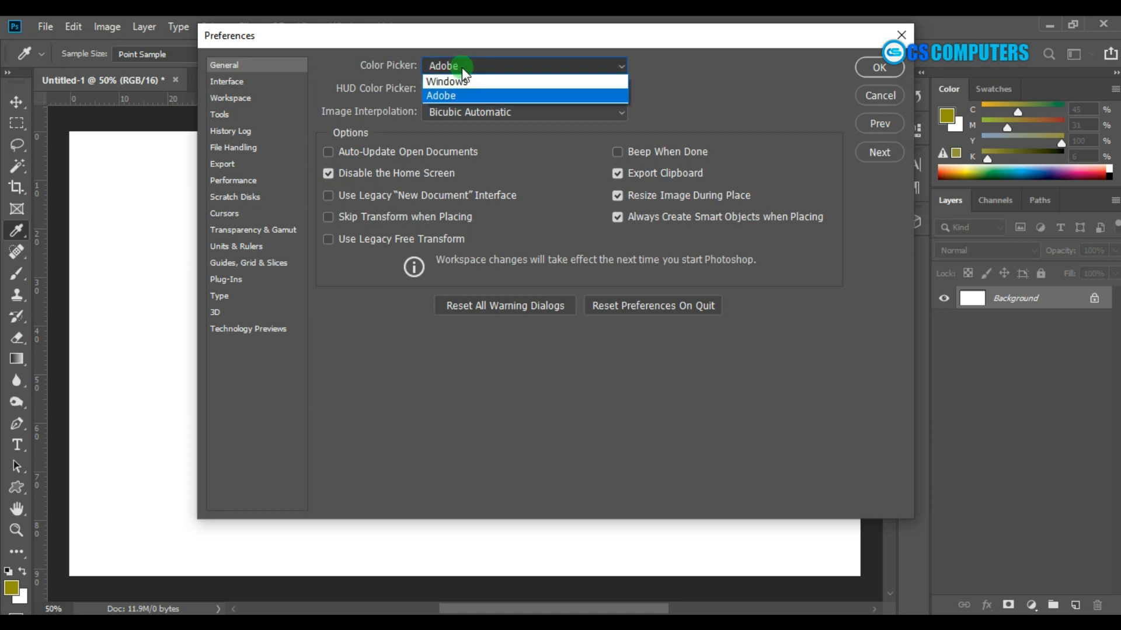
left_click(449, 93)
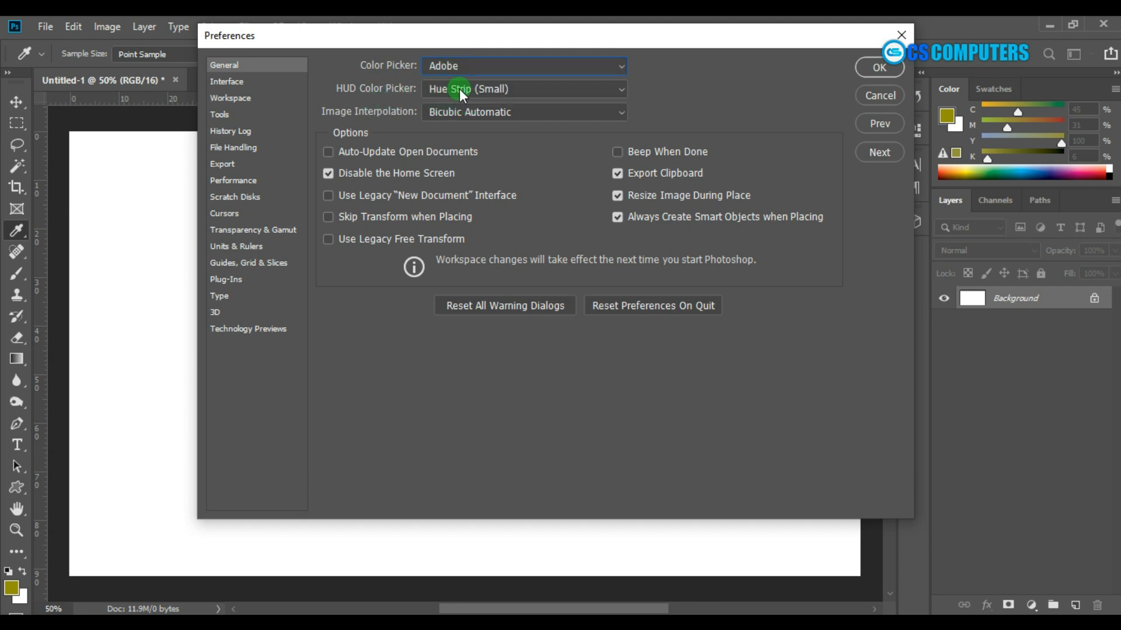
left_click(460, 89)
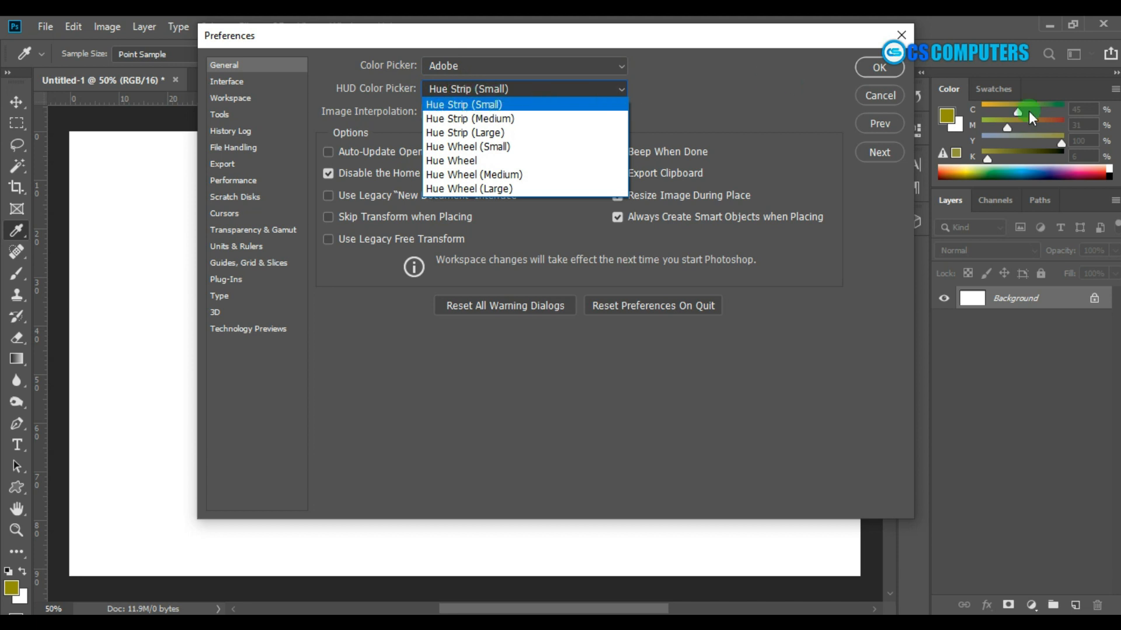
left_click(884, 72)
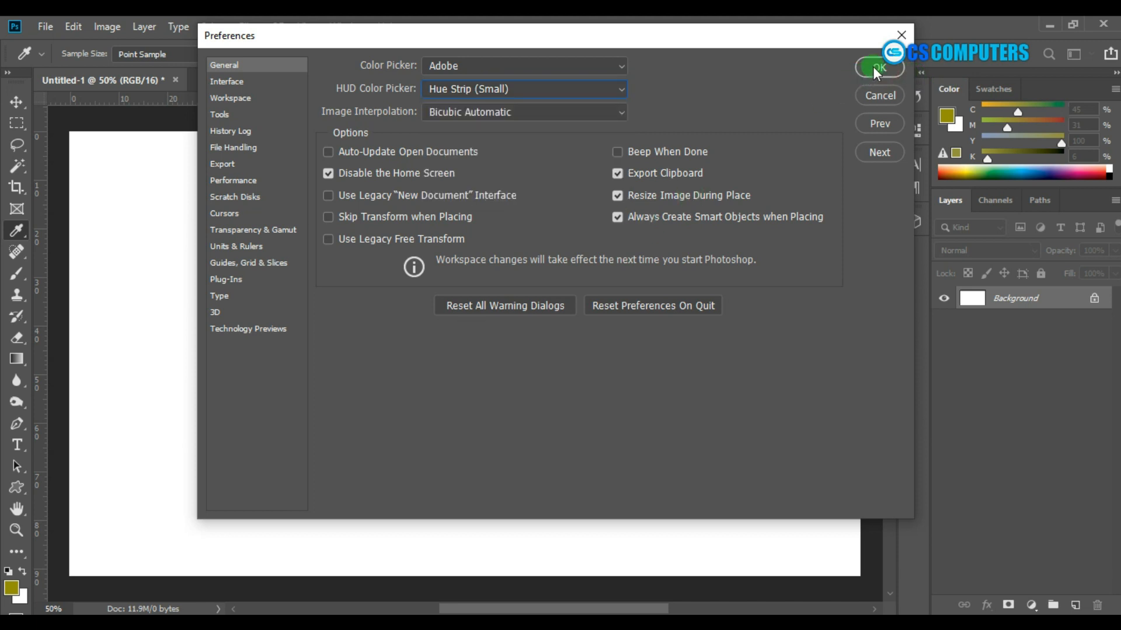
left_click(875, 68)
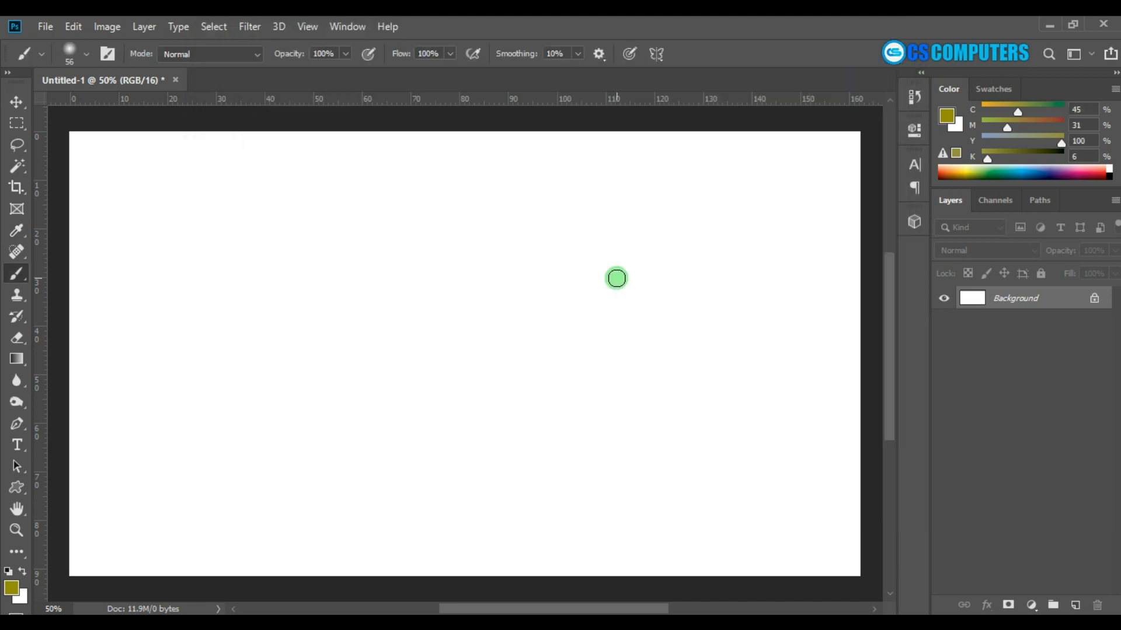
right_click(616, 279, "alt+shift")
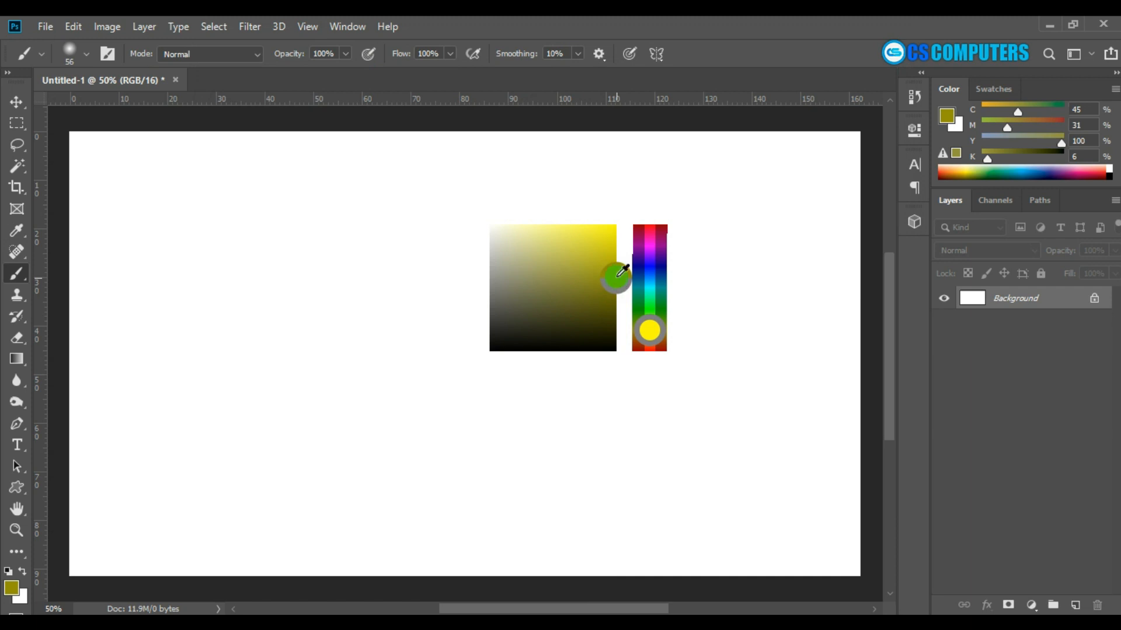
left_click_drag(617, 274, 650, 333)
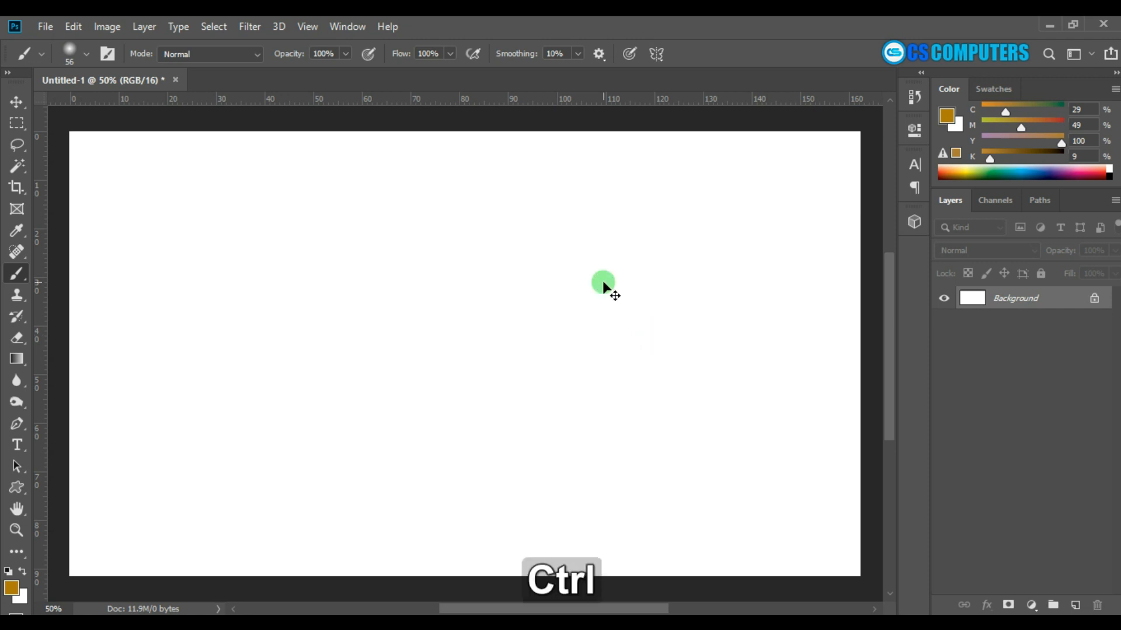
Set the HUD Color Picker preference to Hue Wheel (Small) and return to the Brush tool.
key("ctrl+k")
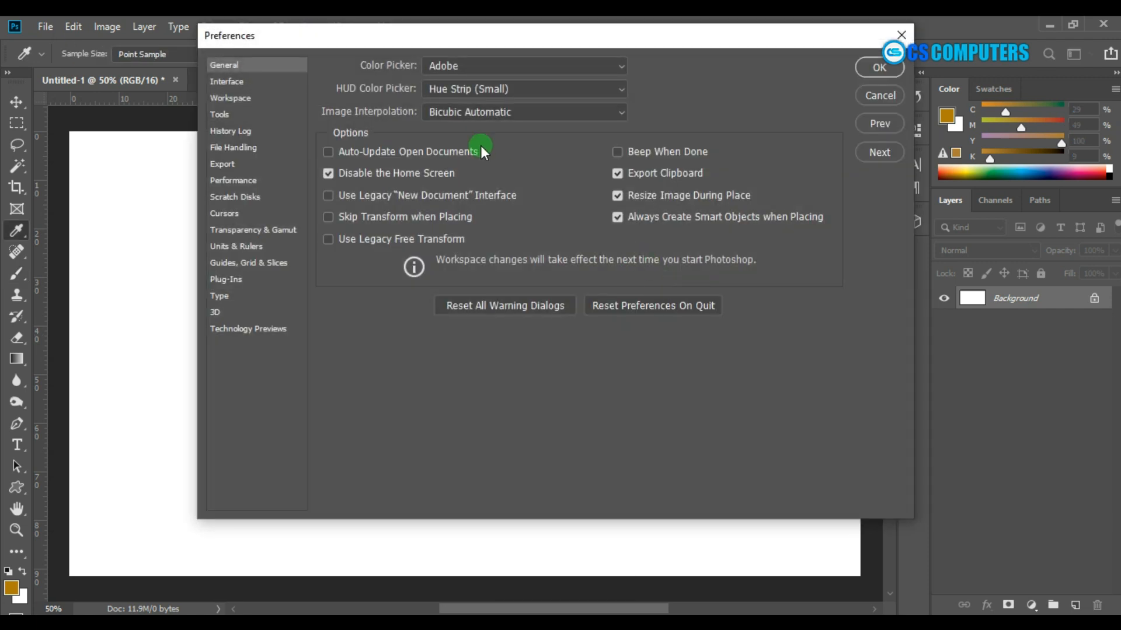
left_click(463, 88)
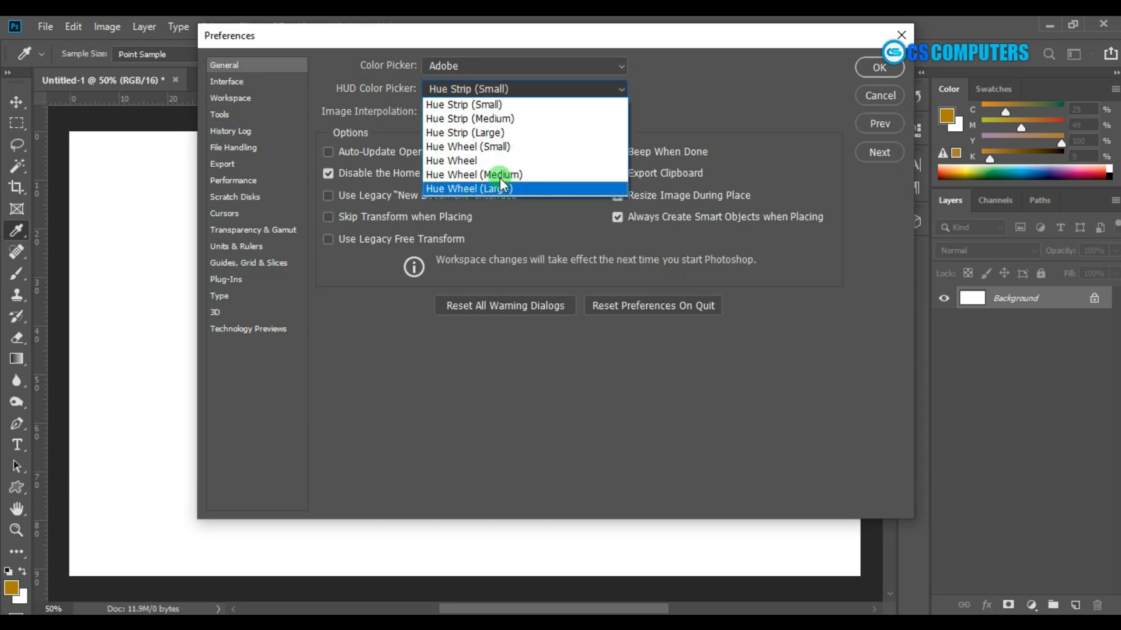
left_click(478, 147)
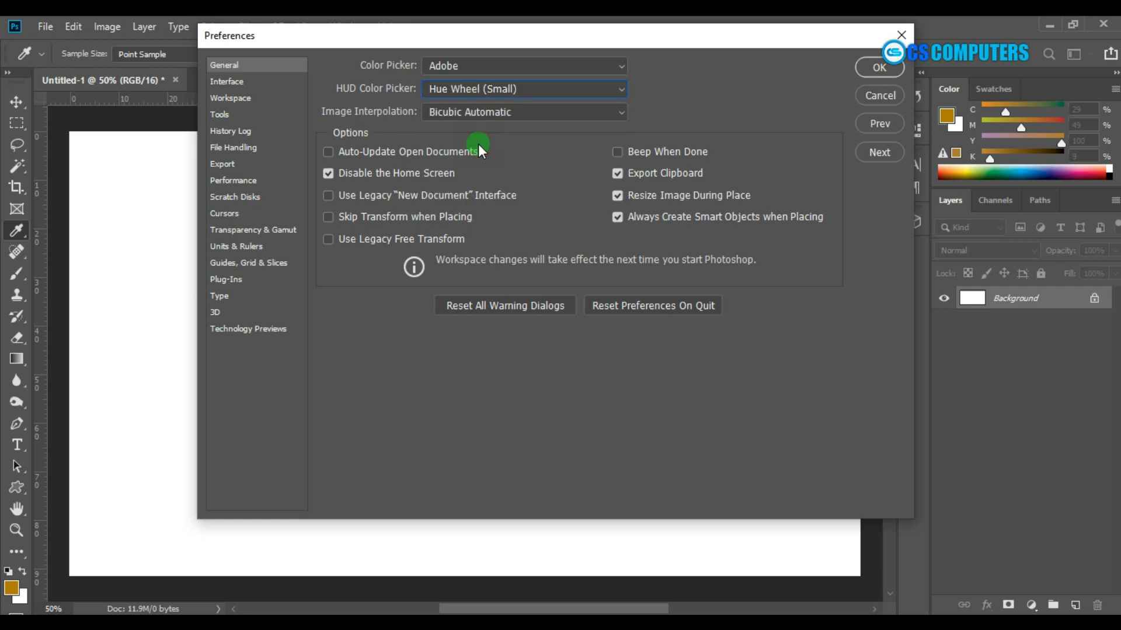
left_click(881, 67)
key("b")
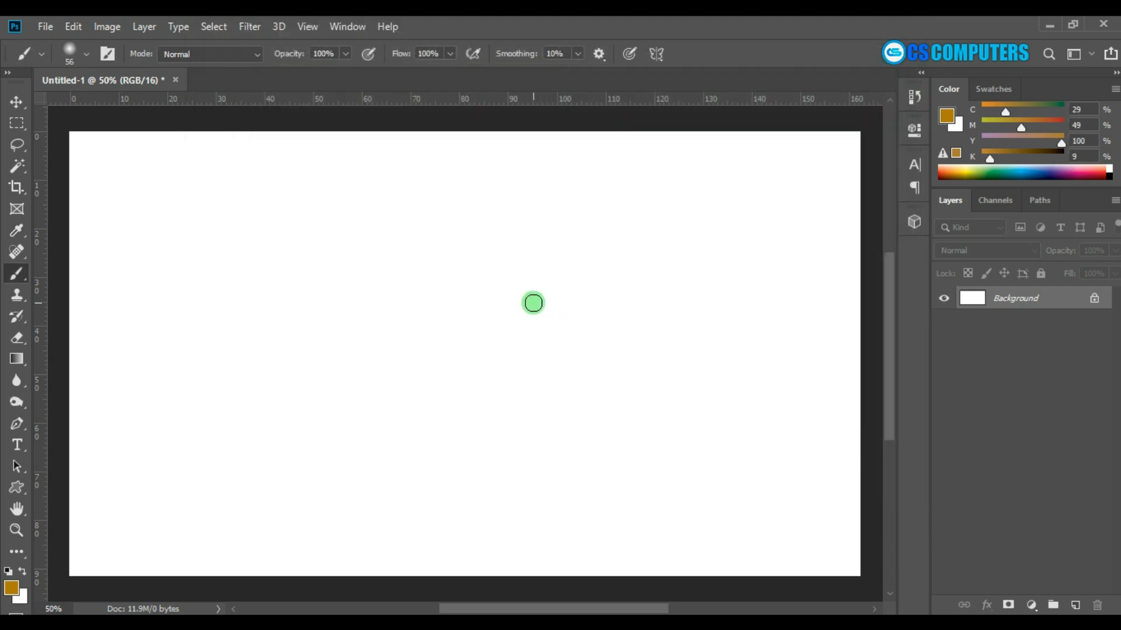
Choose near-black from the on-canvas hue wheel and paint a zigzag with it across the canvas's upper left area.
right_click(683, 204, "alt+shift")
mouse_move(684, 205)
left_mouse_down()
mouse_move(650, 230)
mouse_move(695, 245)
mouse_move(753, 201)
mouse_move(734, 249)
left_mouse_up()
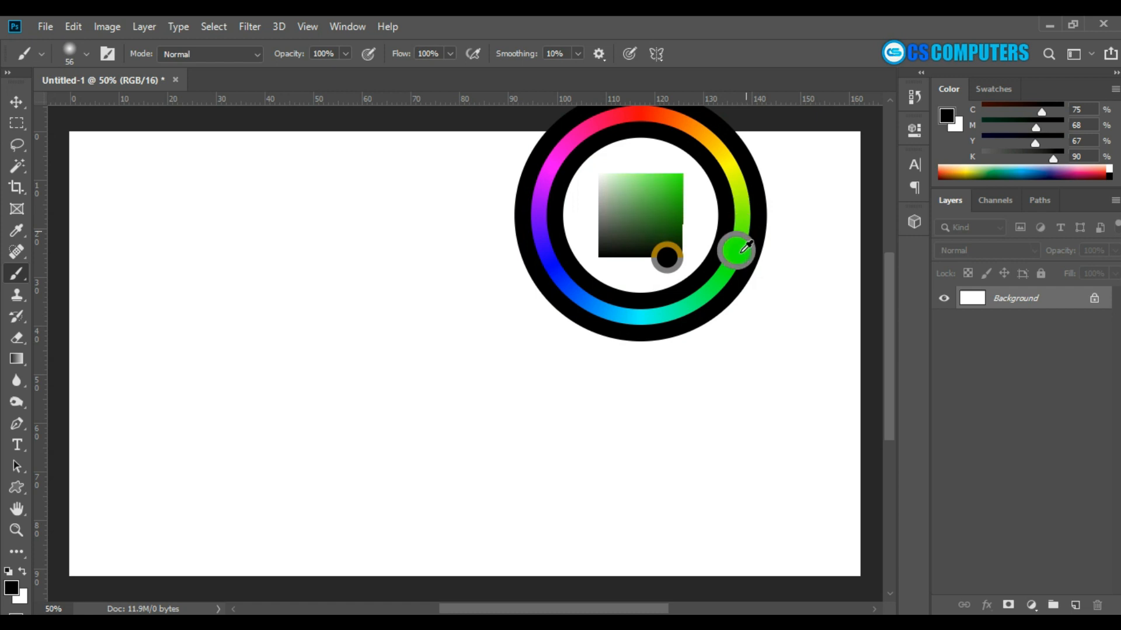
right_click(348, 376, "alt+shift")
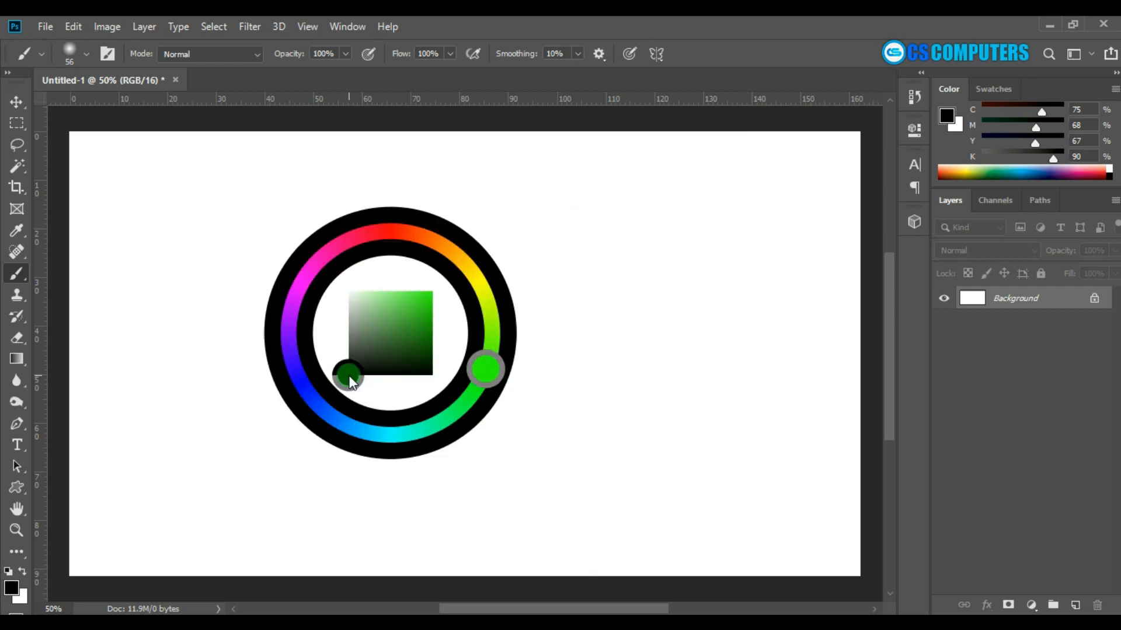
mouse_move(349, 376)
left_mouse_down()
mouse_move(359, 346)
mouse_move(345, 390)
mouse_move(350, 371)
left_mouse_up()
mouse_move(142, 210)
left_mouse_down()
mouse_move(207, 179)
mouse_move(264, 240)
mouse_move(352, 195)
mouse_move(423, 208)
left_mouse_up()
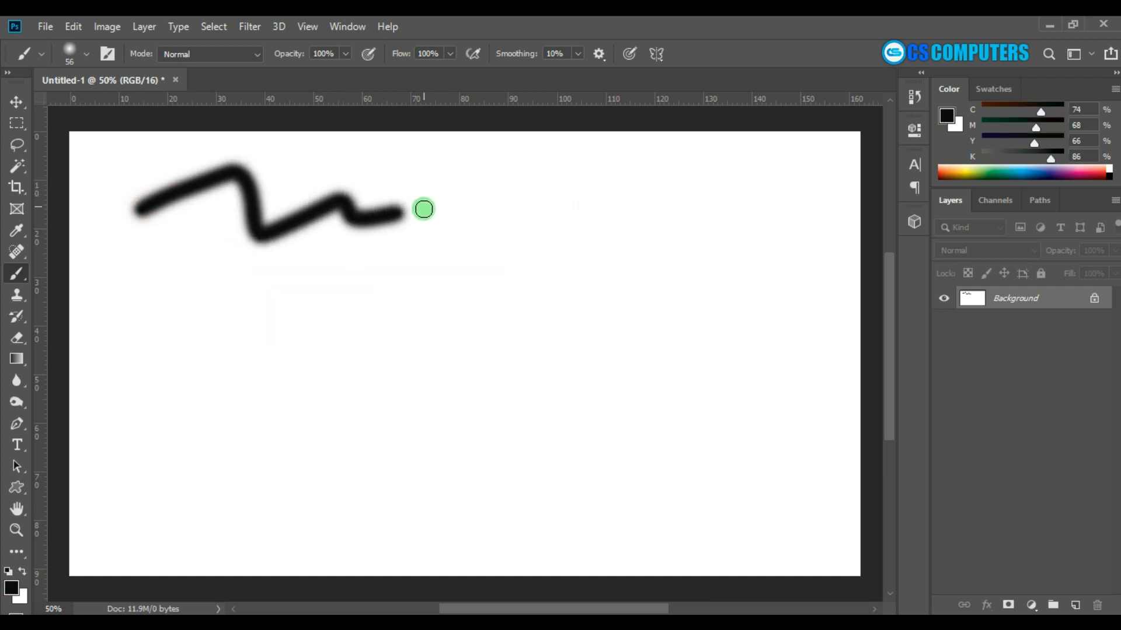
Choose dark green from the on-canvas hue wheel and paint a green zigzag below the black one.
right_click(424, 208, "alt+shift")
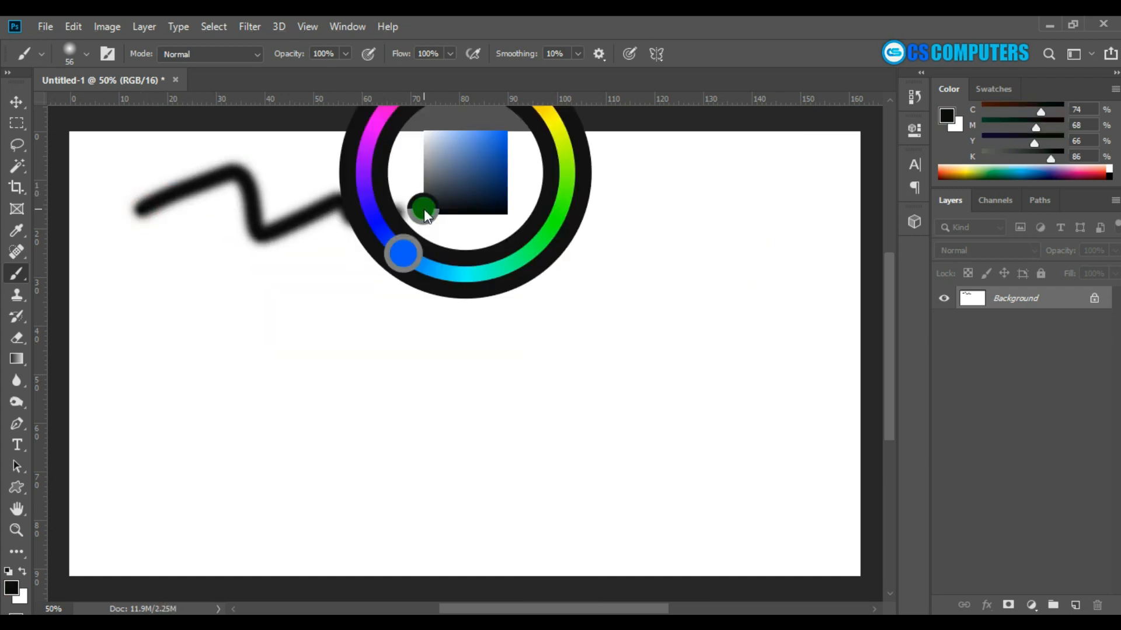
right_click(583, 415, "alt+shift")
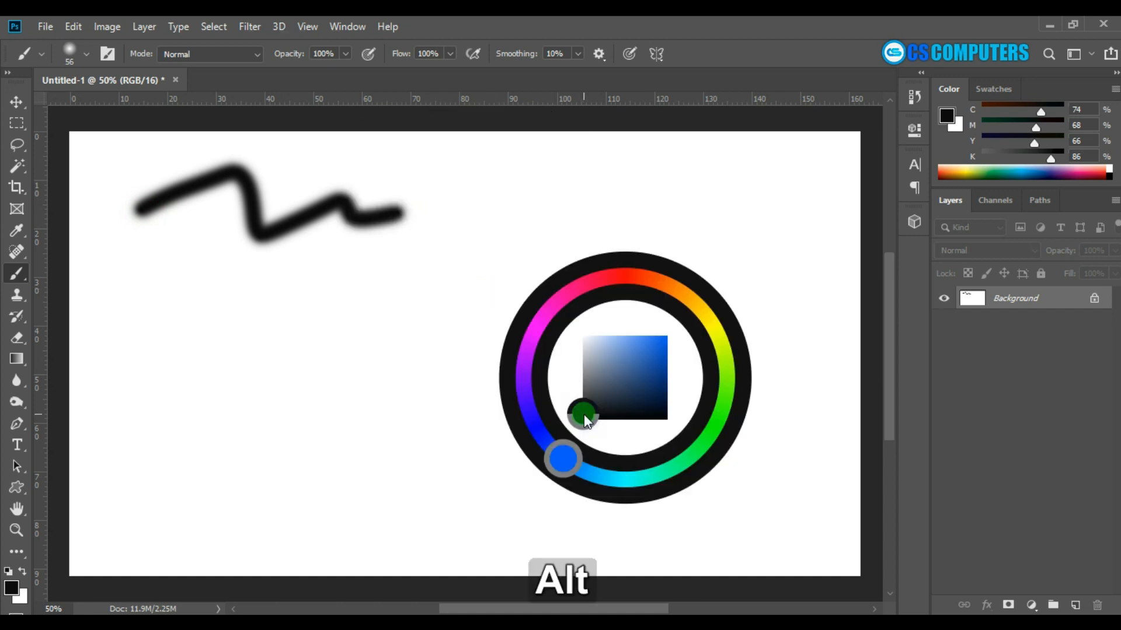
mouse_move(583, 414)
left_mouse_down()
mouse_move(718, 317)
mouse_move(734, 353)
mouse_move(727, 383)
left_mouse_up()
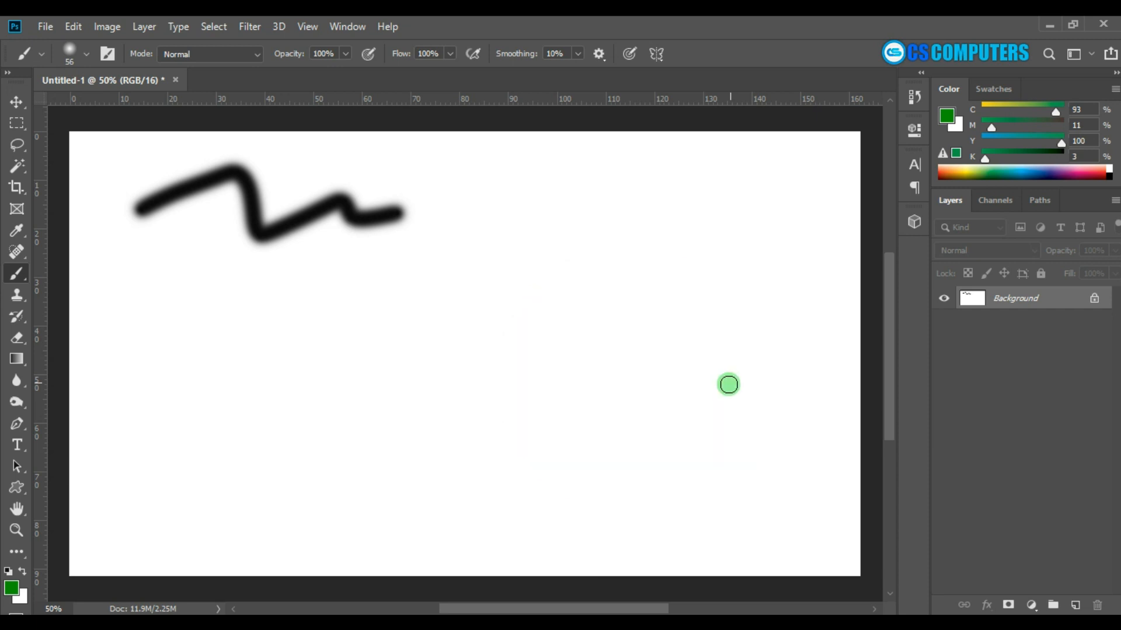
mouse_move(221, 323)
left_mouse_down()
mouse_move(319, 284)
mouse_move(308, 340)
mouse_move(392, 289)
mouse_move(380, 333)
mouse_move(456, 320)
left_mouse_up()
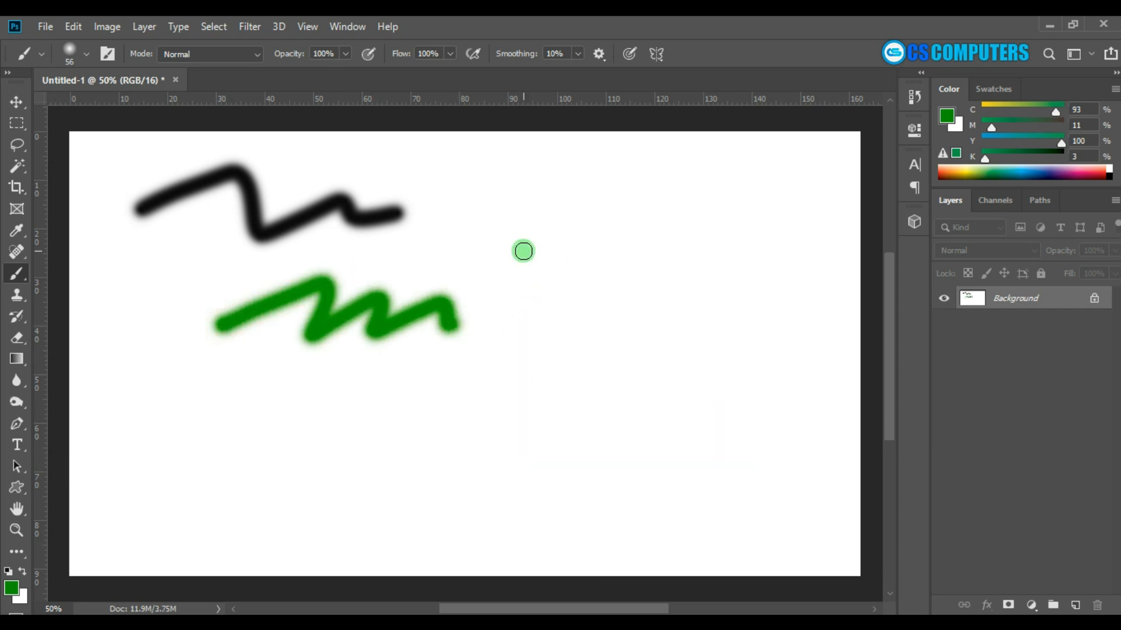
Enlarge the brush to 184 px on the canvas and paint a thick green zigzag beside the black stroke.
right_click(516, 252, "alt")
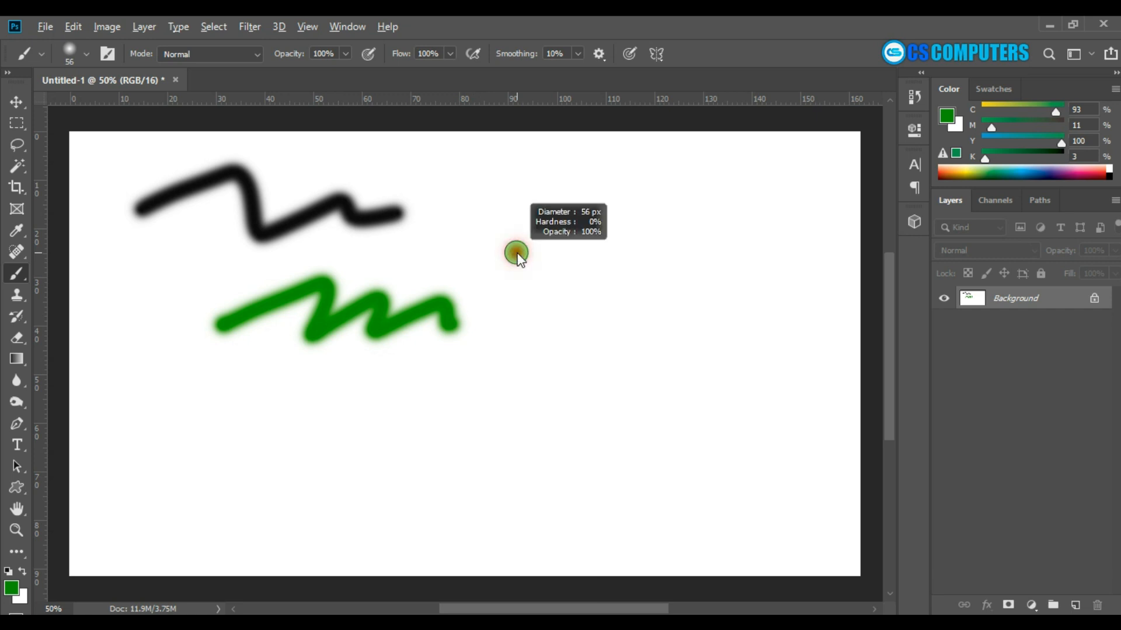
mouse_move(530, 253)
left_mouse_down()
mouse_move(568, 254)
mouse_move(534, 257)
left_mouse_up()
mouse_move(412, 263)
left_mouse_down()
mouse_move(481, 221)
mouse_move(525, 245)
mouse_move(583, 237)
mouse_move(602, 261)
mouse_move(675, 265)
mouse_move(720, 240)
left_mouse_up()
left_click_drag(725, 237, 725, 240)
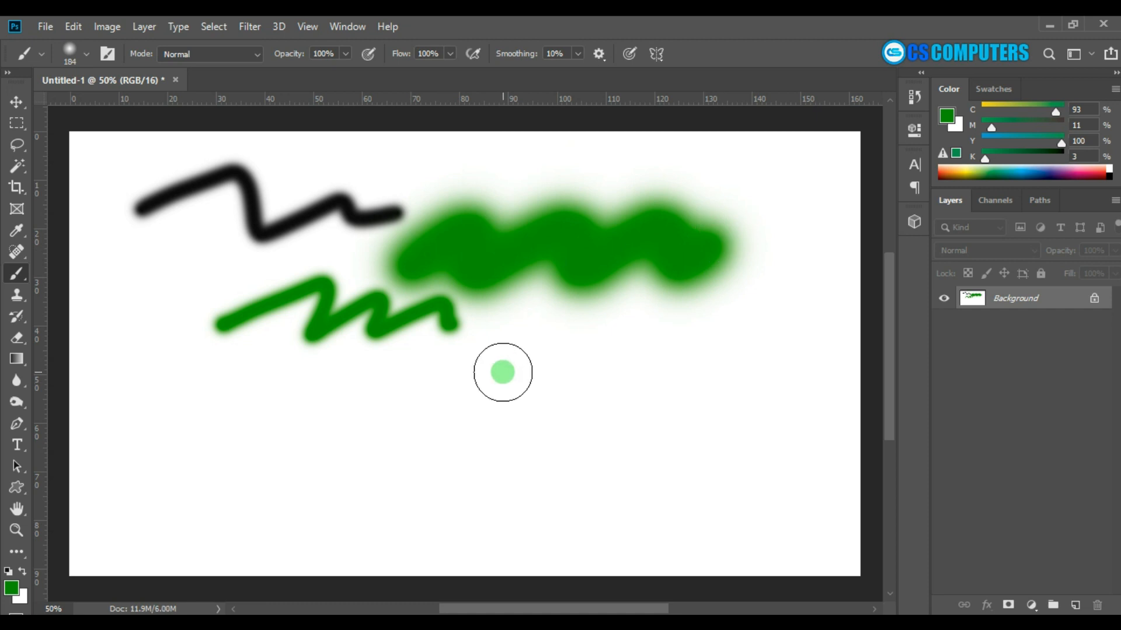
Choose red from the on-canvas hue wheel and paint broad red zigzags over the middle and lower parts of the canvas.
key("alt")
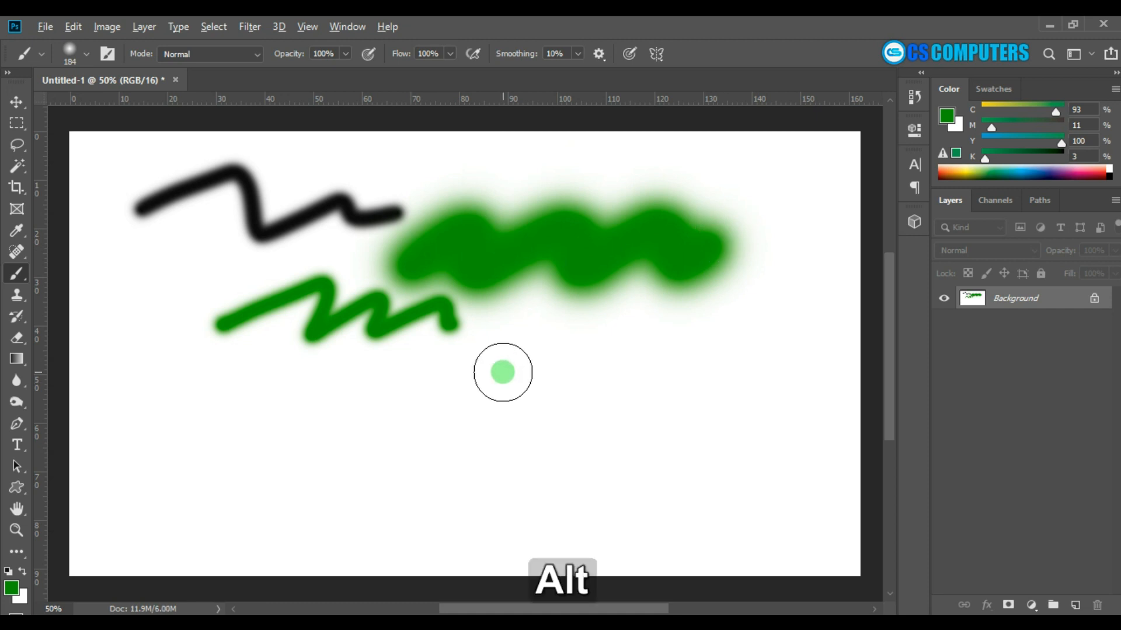
right_click(504, 371, "alt+shift")
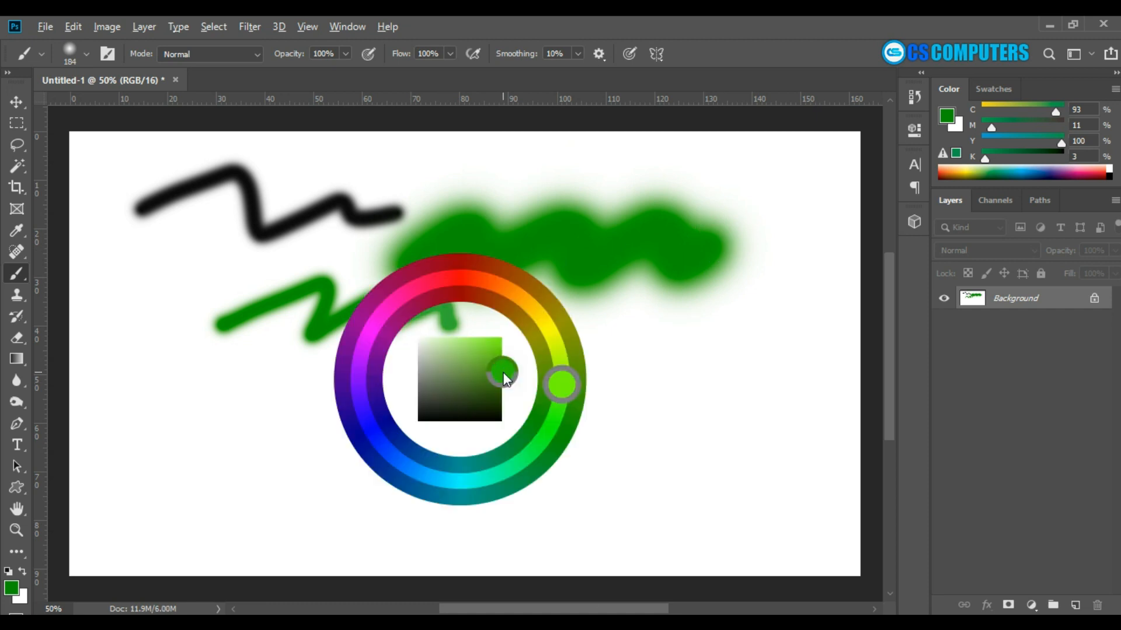
mouse_move(504, 377)
left_mouse_down()
mouse_move(491, 273)
mouse_move(462, 262)
left_mouse_up()
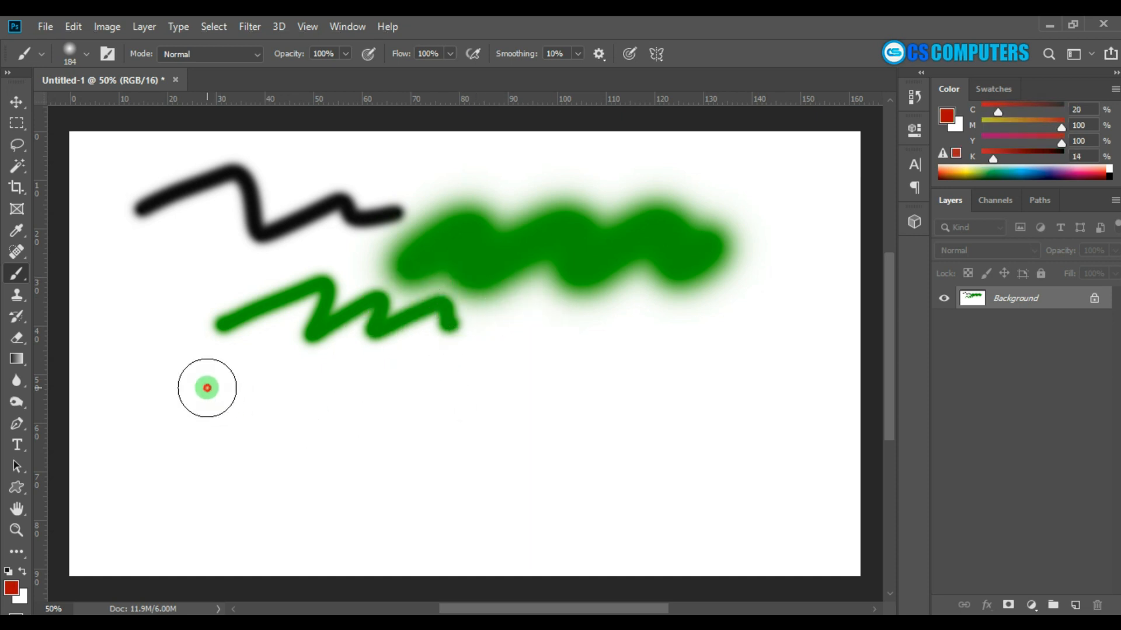
mouse_move(205, 387)
left_mouse_down()
mouse_move(298, 374)
mouse_move(321, 422)
mouse_move(403, 371)
mouse_move(407, 446)
mouse_move(513, 391)
mouse_move(517, 434)
mouse_move(576, 377)
mouse_move(599, 435)
mouse_move(734, 333)
mouse_move(735, 394)
left_mouse_up()
mouse_move(138, 291)
left_mouse_down()
mouse_move(266, 236)
mouse_move(423, 242)
mouse_move(453, 327)
mouse_move(605, 246)
mouse_move(735, 239)
left_mouse_up()
mouse_move(138, 473)
left_mouse_down()
mouse_move(536, 428)
mouse_move(670, 465)
mouse_move(765, 309)
mouse_move(687, 260)
mouse_move(450, 402)
left_mouse_up()
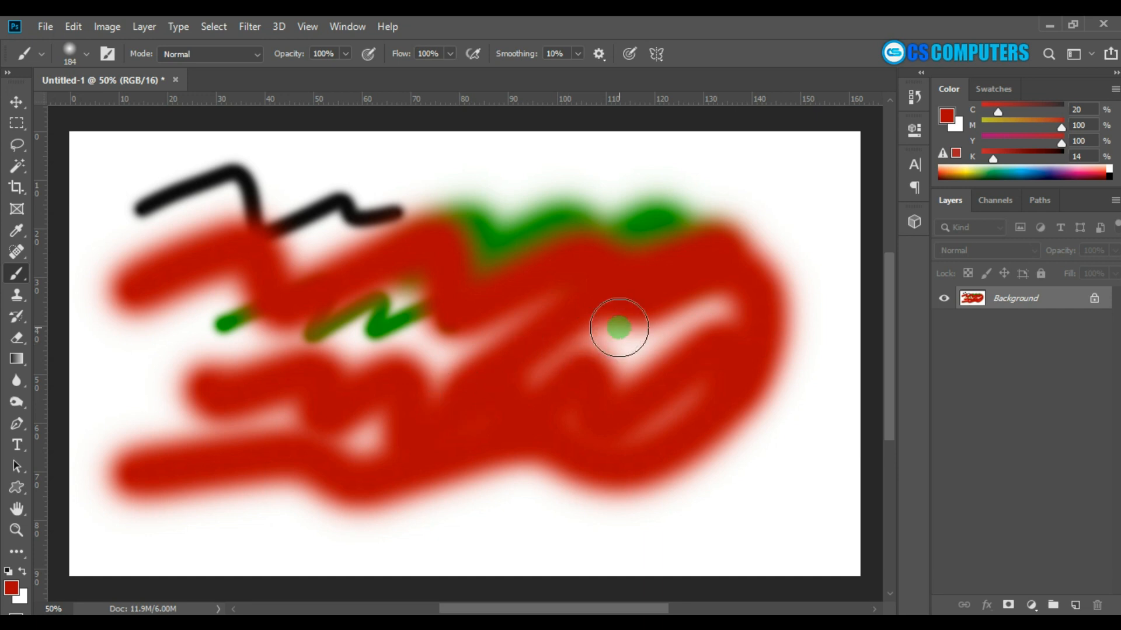